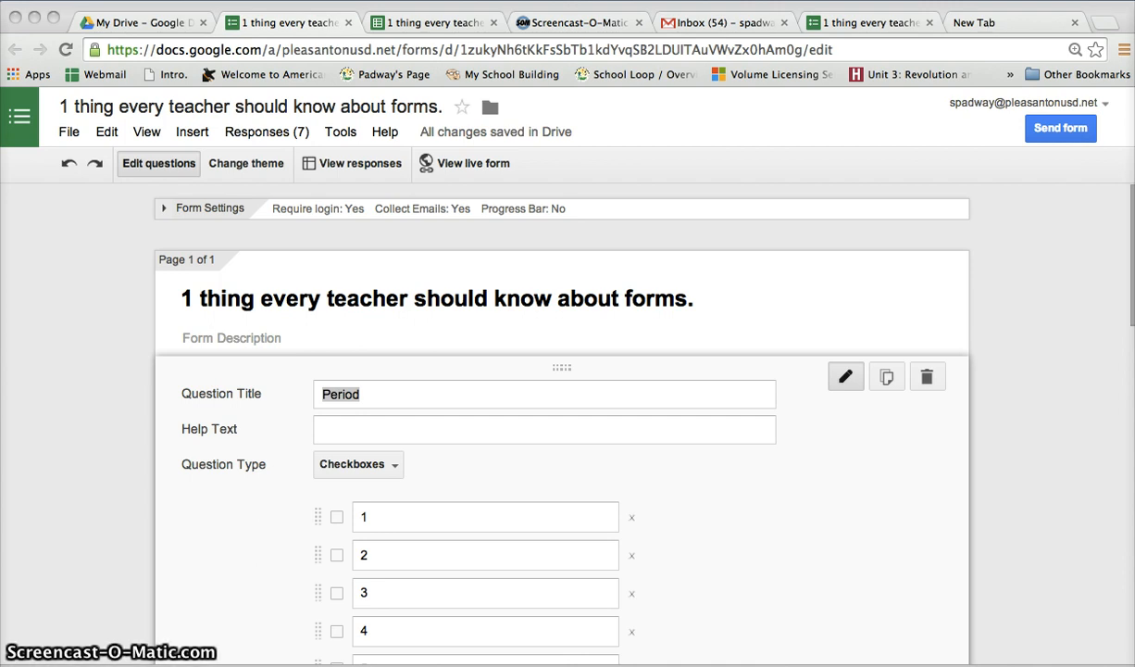
Add a paragraph text question titled "How would you advise President Obama to deal with our foreign policy?" at the end of the form
scroll(136, 450, down, 10)
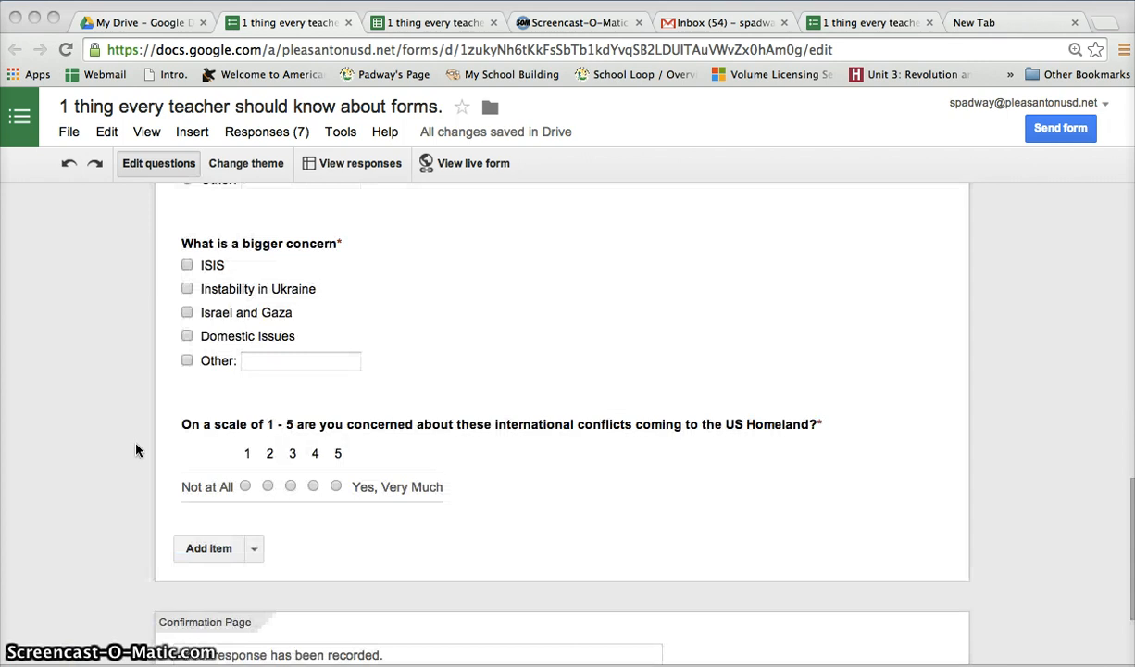
click(252, 546)
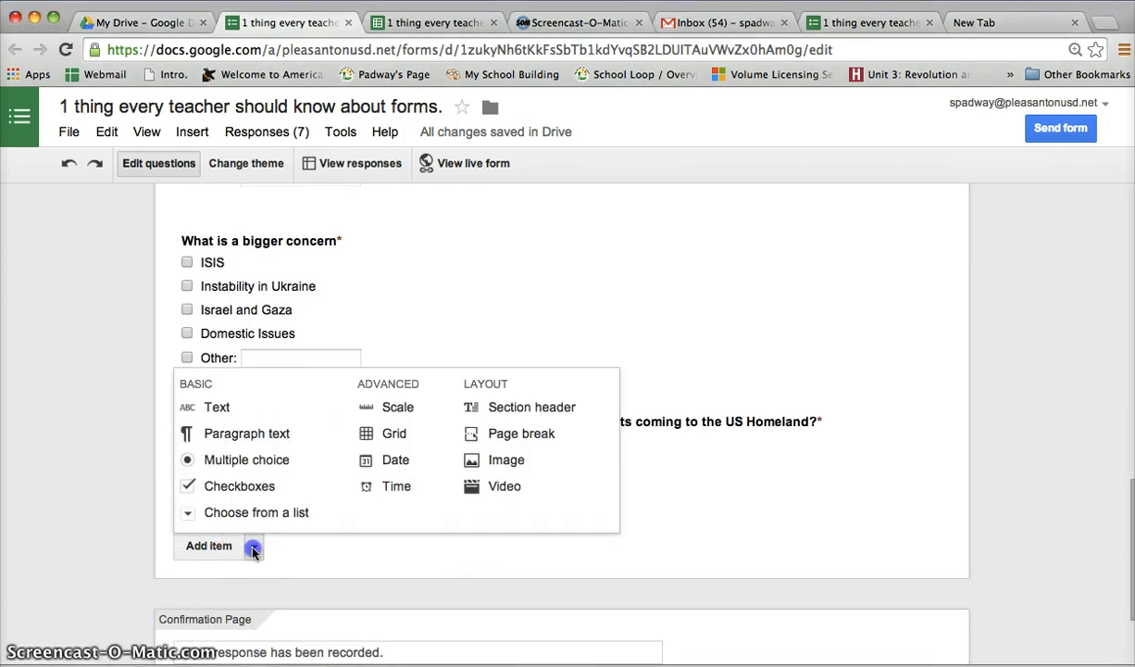
click(247, 447)
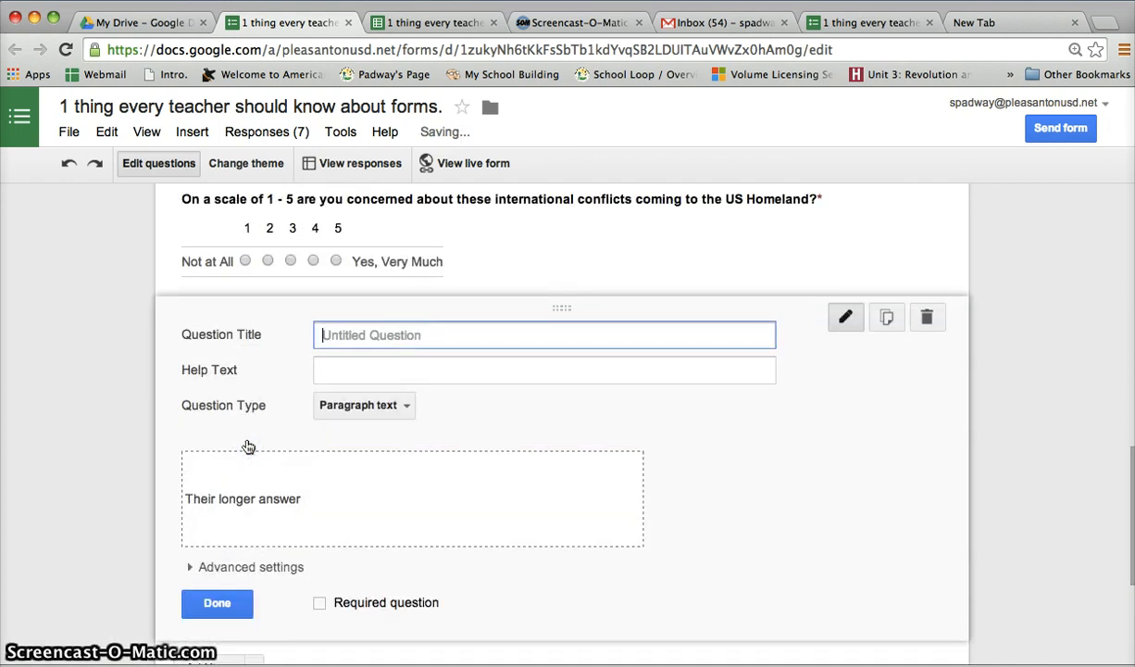
text(How would you ad)
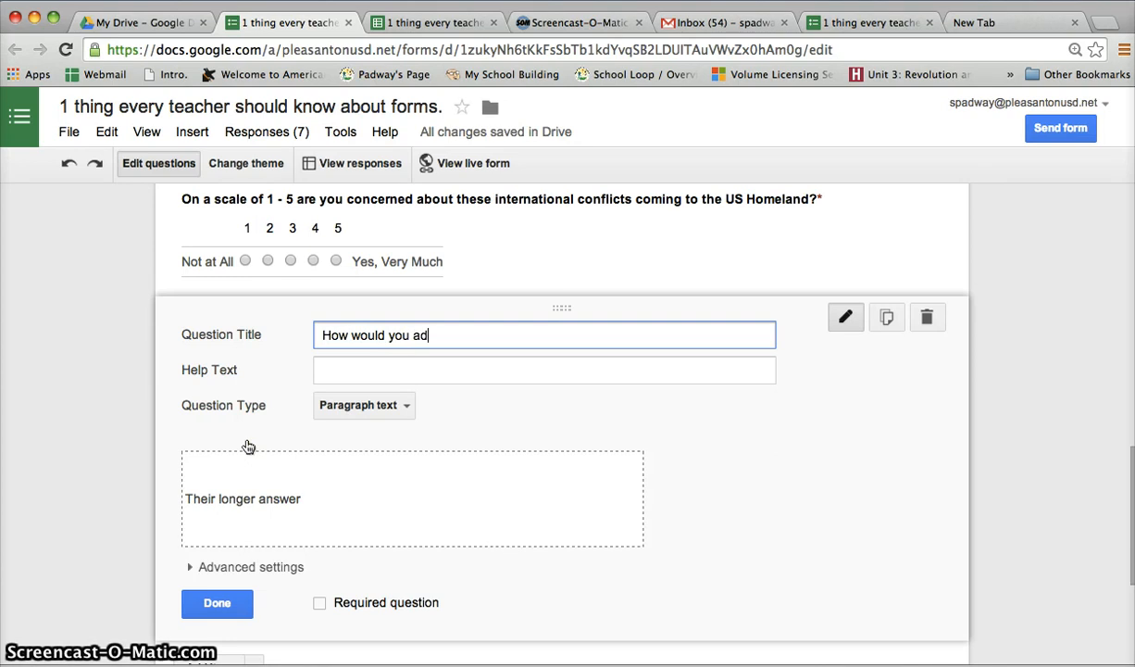
text(vise President Obama to deal with our fore)
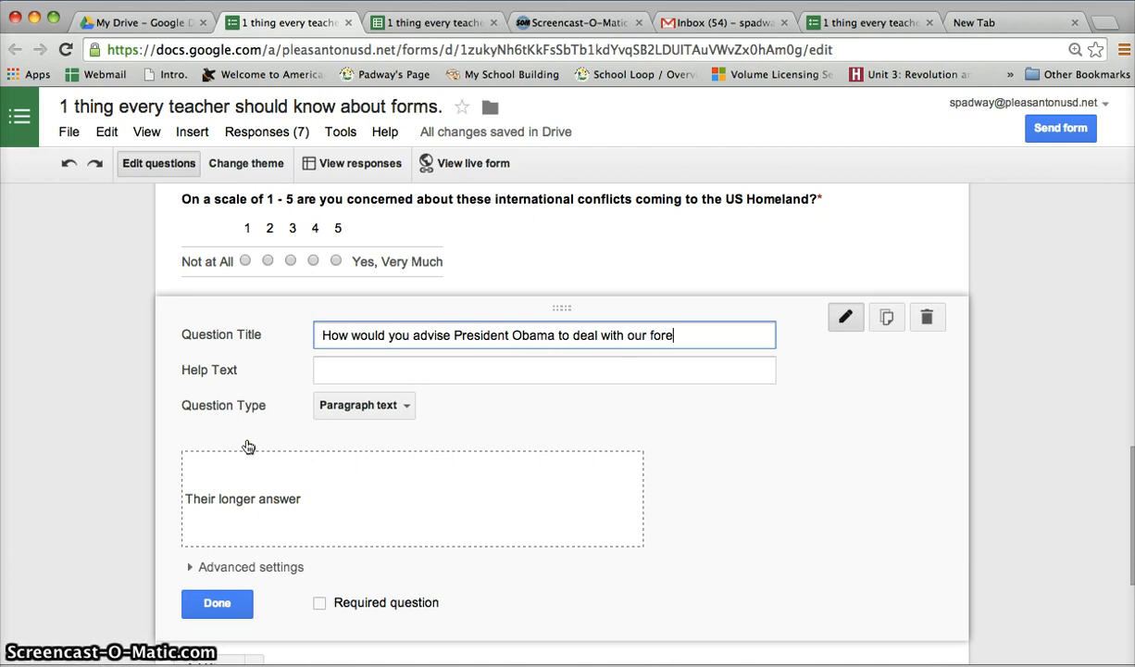
text(icy?)
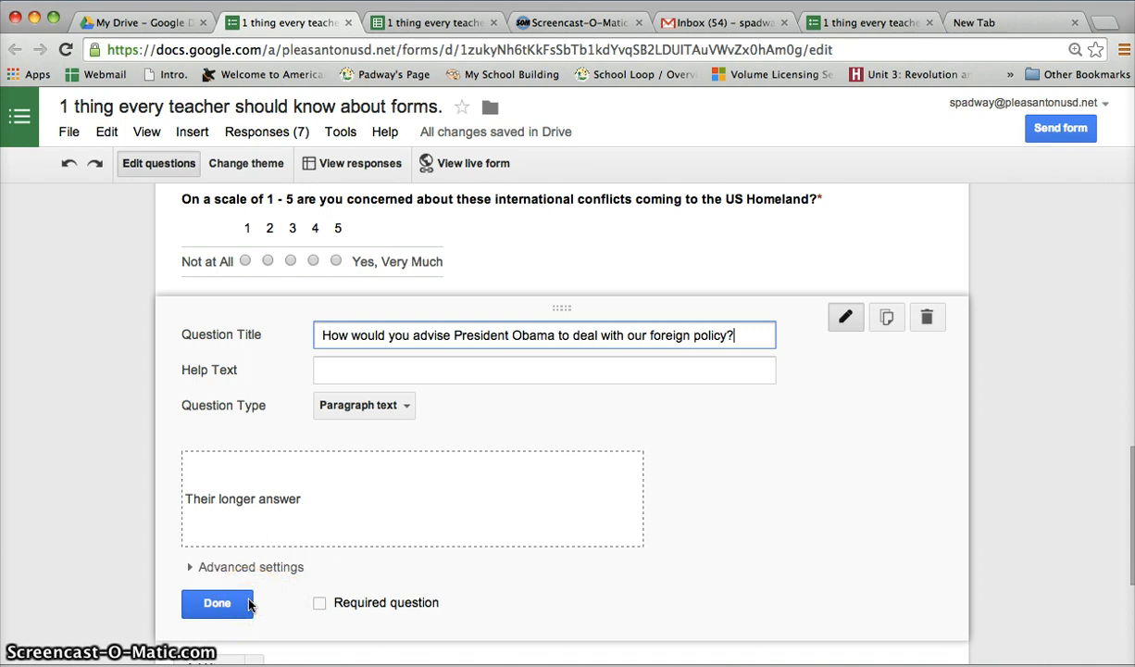
click(216, 602)
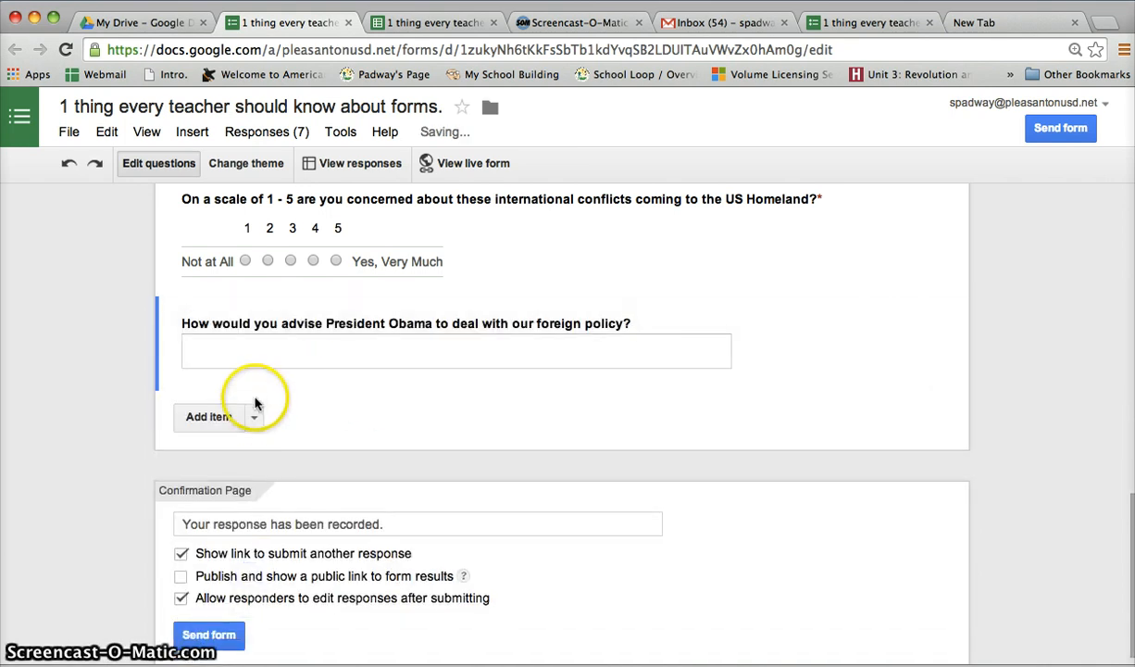
Add another paragraph text question titled "Explain in a paragraph which international issue do you think is of greatest concern and why?"
click(256, 415)
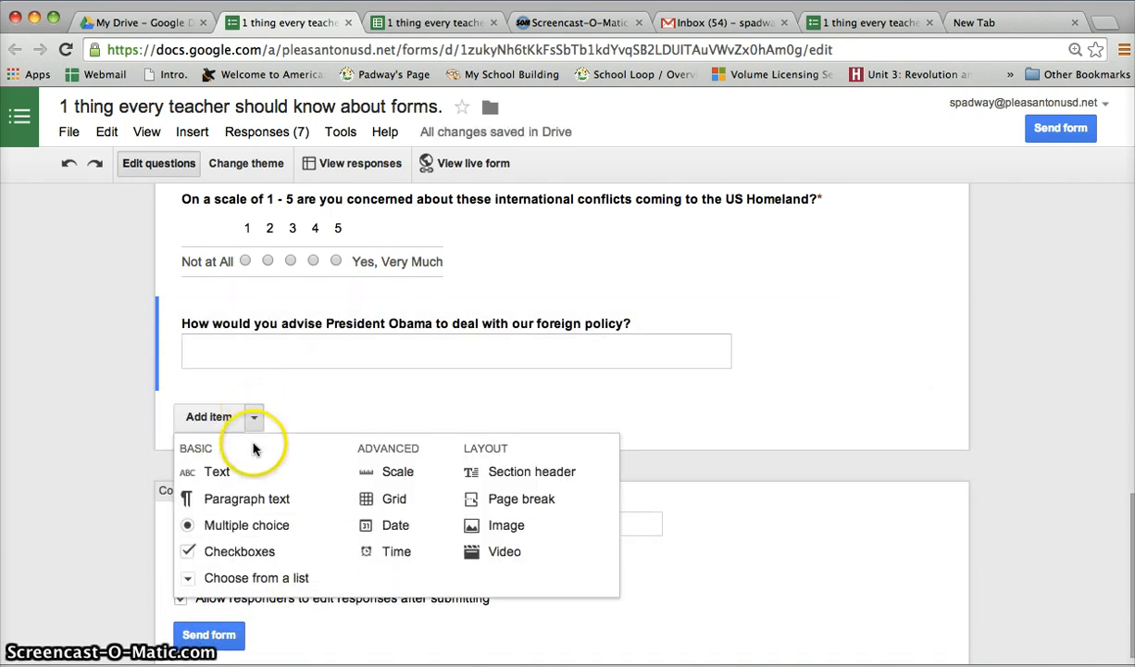
click(218, 497)
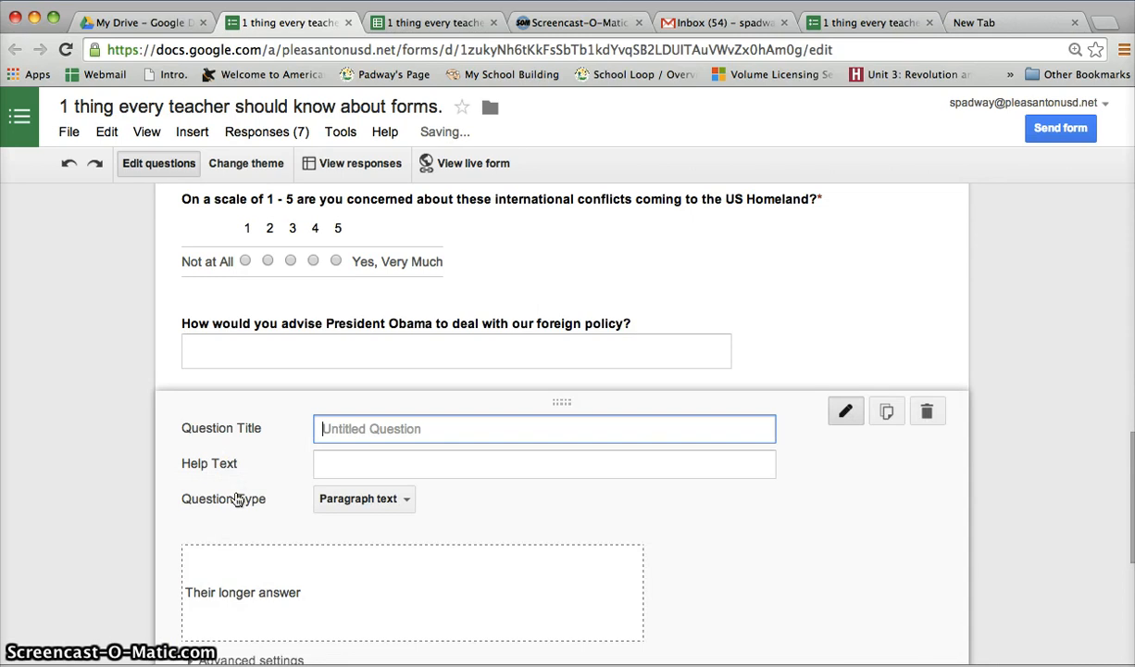
text(Expla)
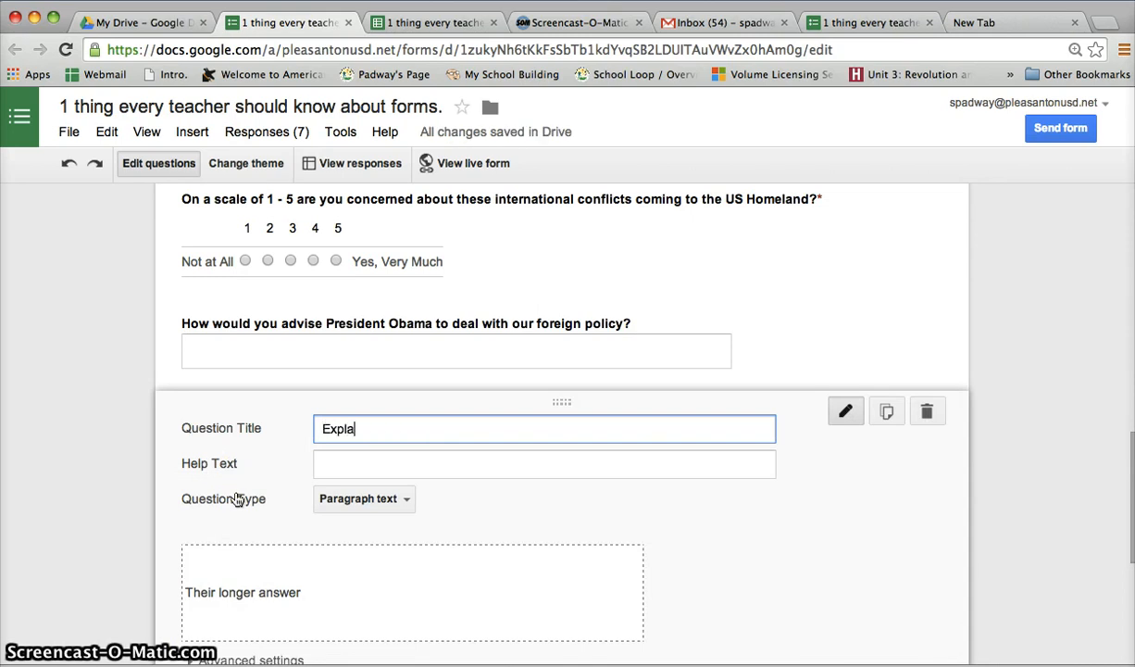
text(in in a paragraph which international issue do you think is of)
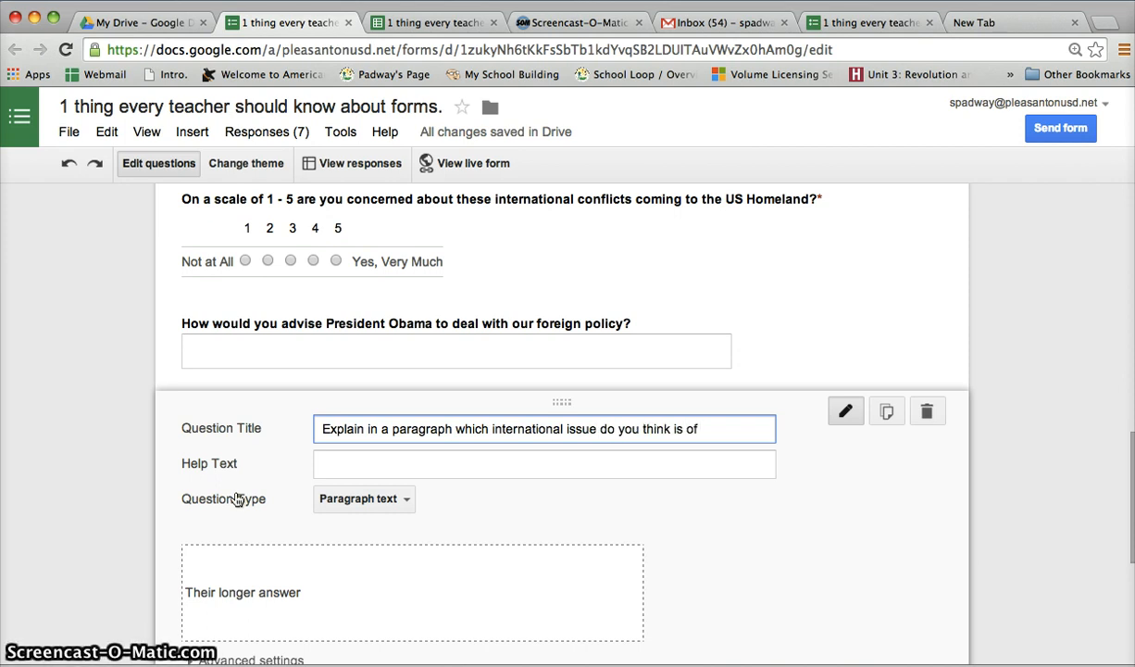
text(st)
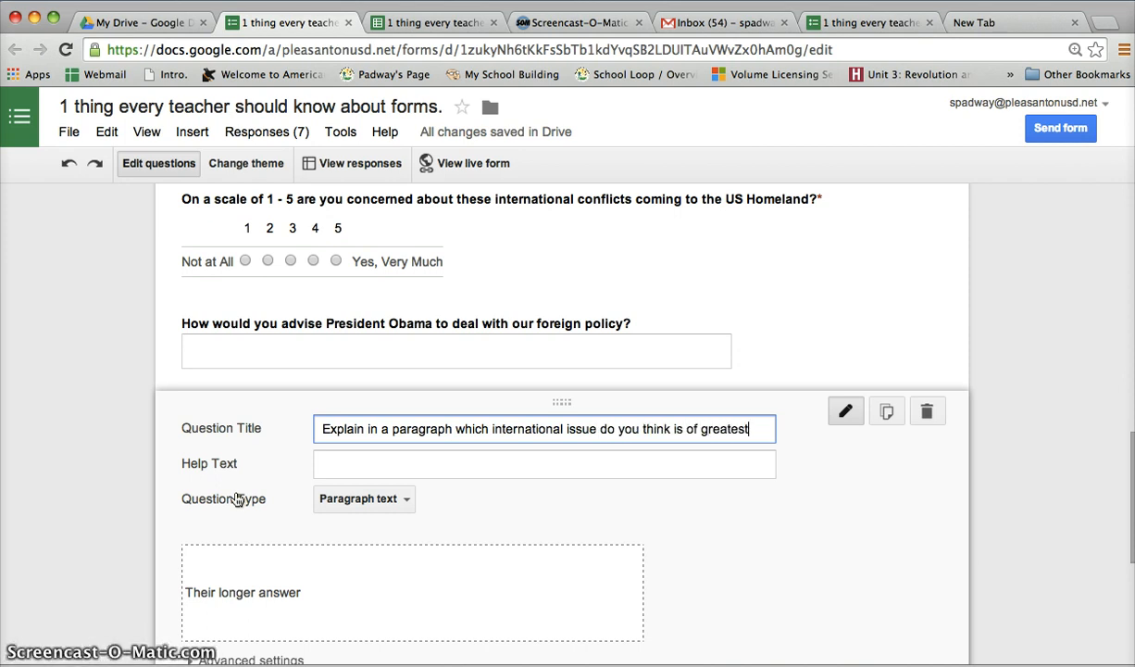
text( concern and why?)
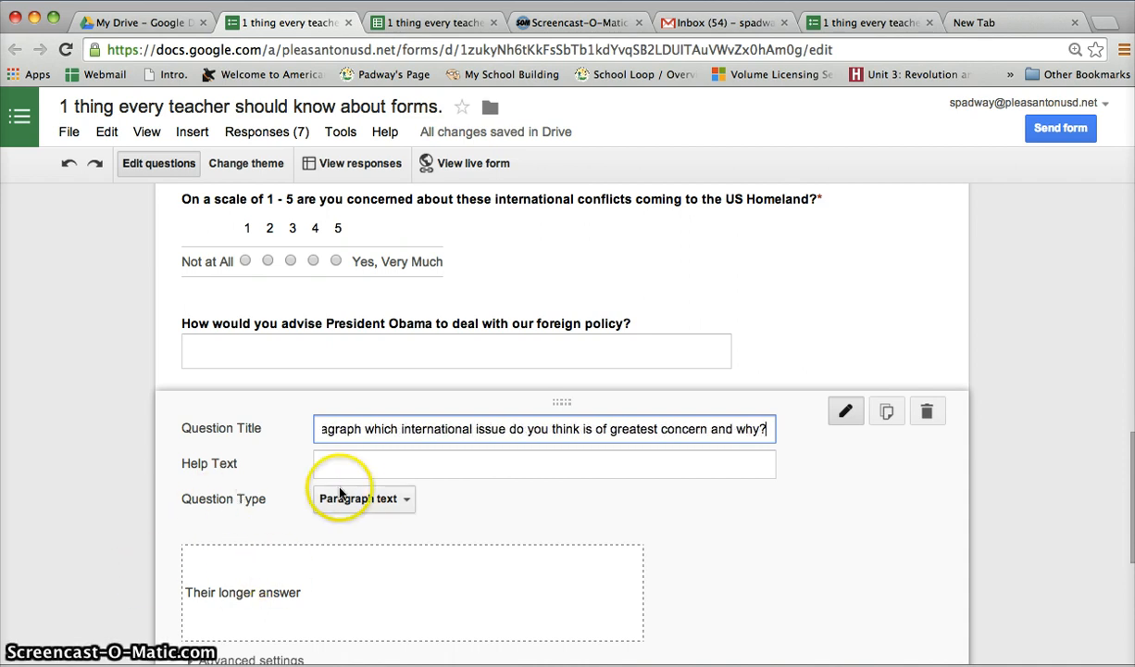
scroll(334, 486, down, 3)
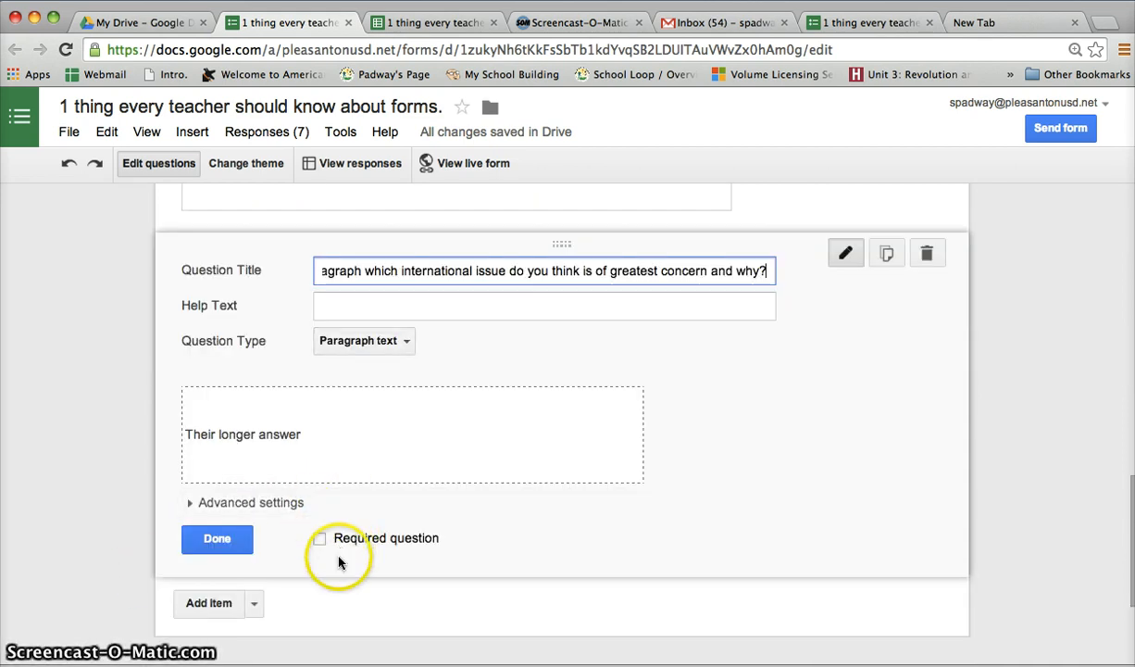
click(239, 546)
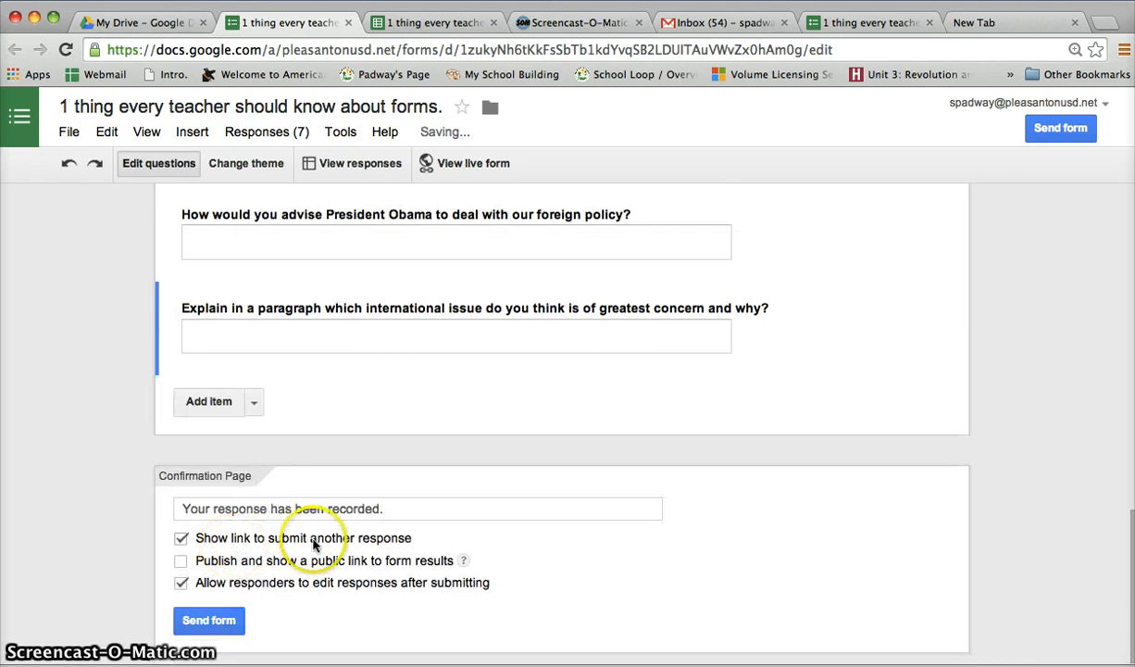
Review the form's questions and confirmation page options, and open the live form
scroll(552, 334, up, 10)
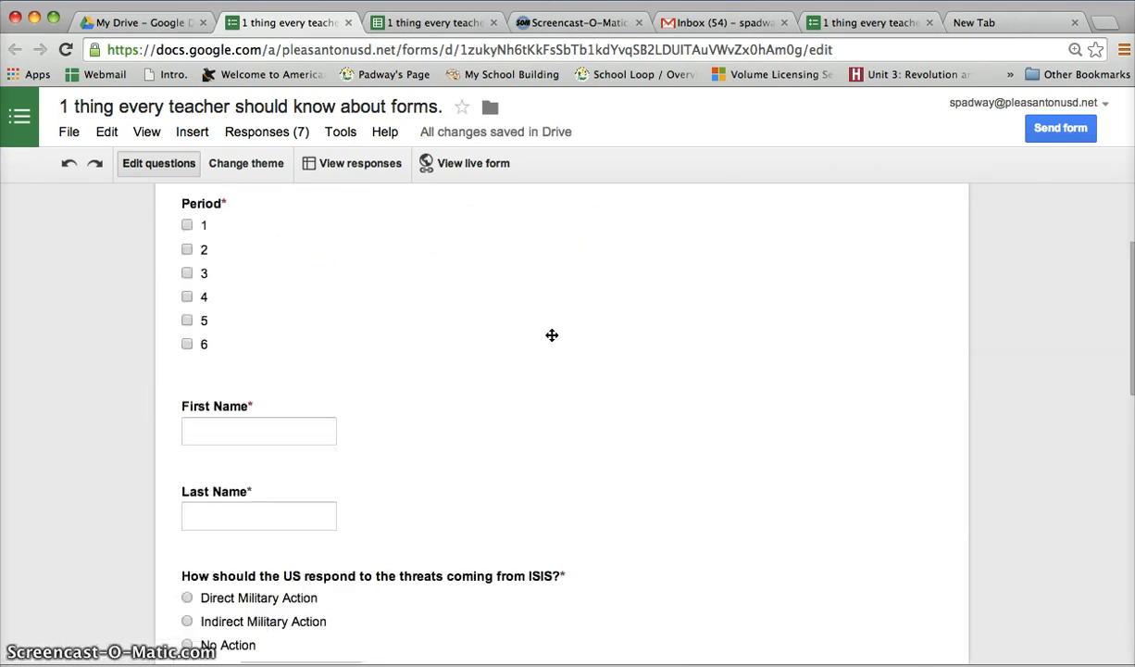
scroll(460, 444, down, 5)
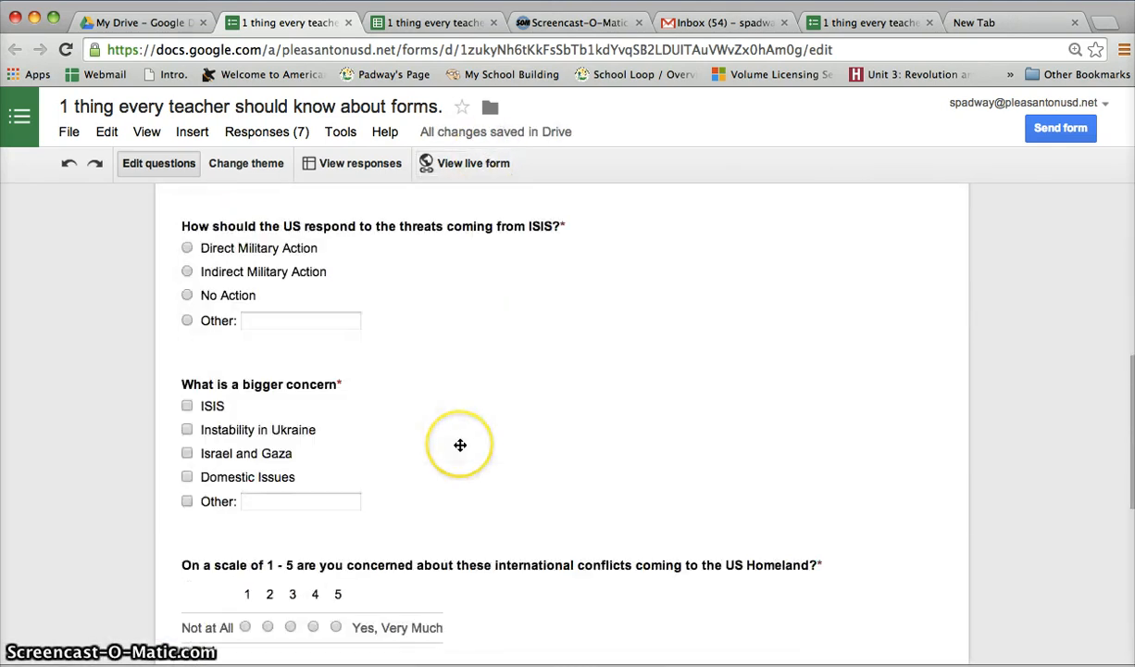
scroll(461, 444, down, 6)
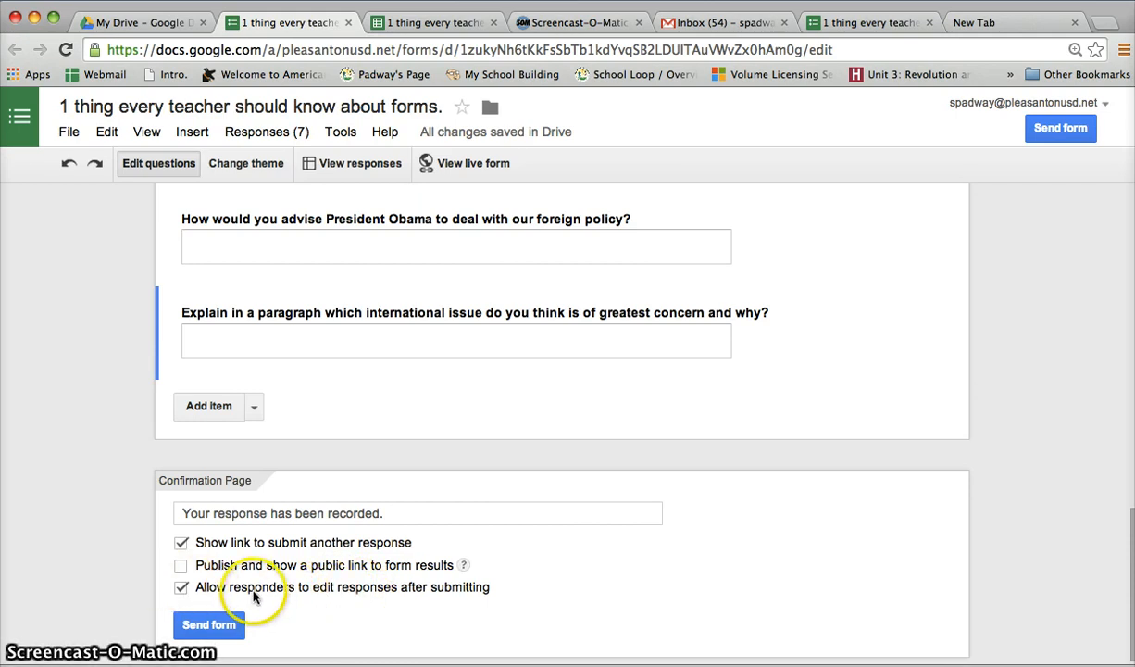
scroll(185, 588, up, 15)
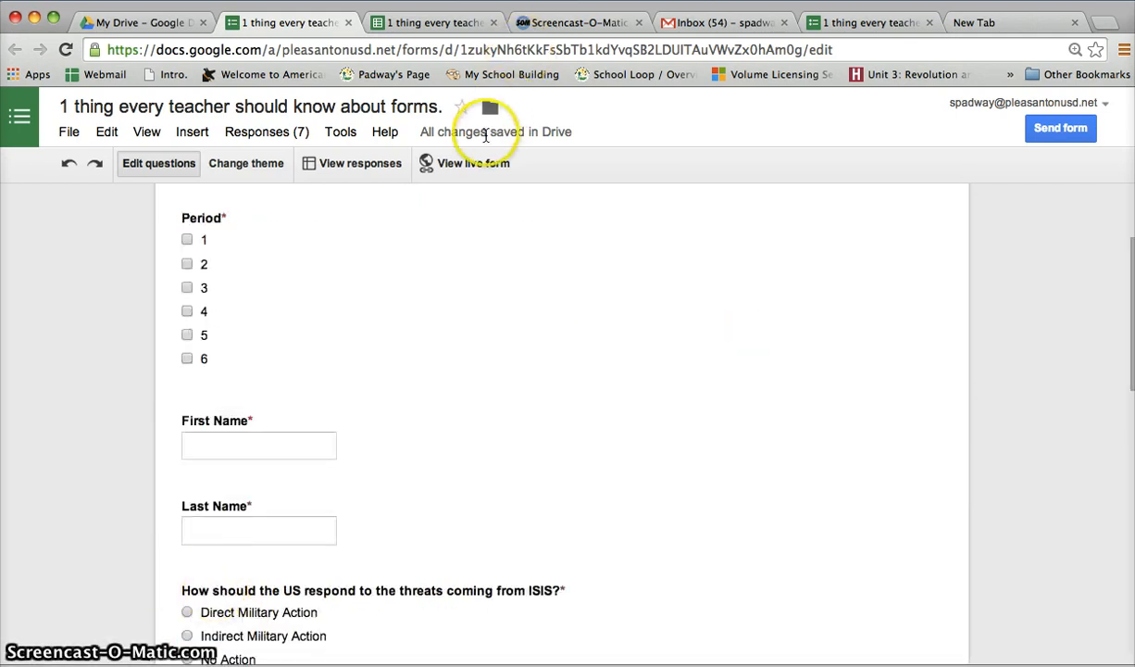
click(475, 164)
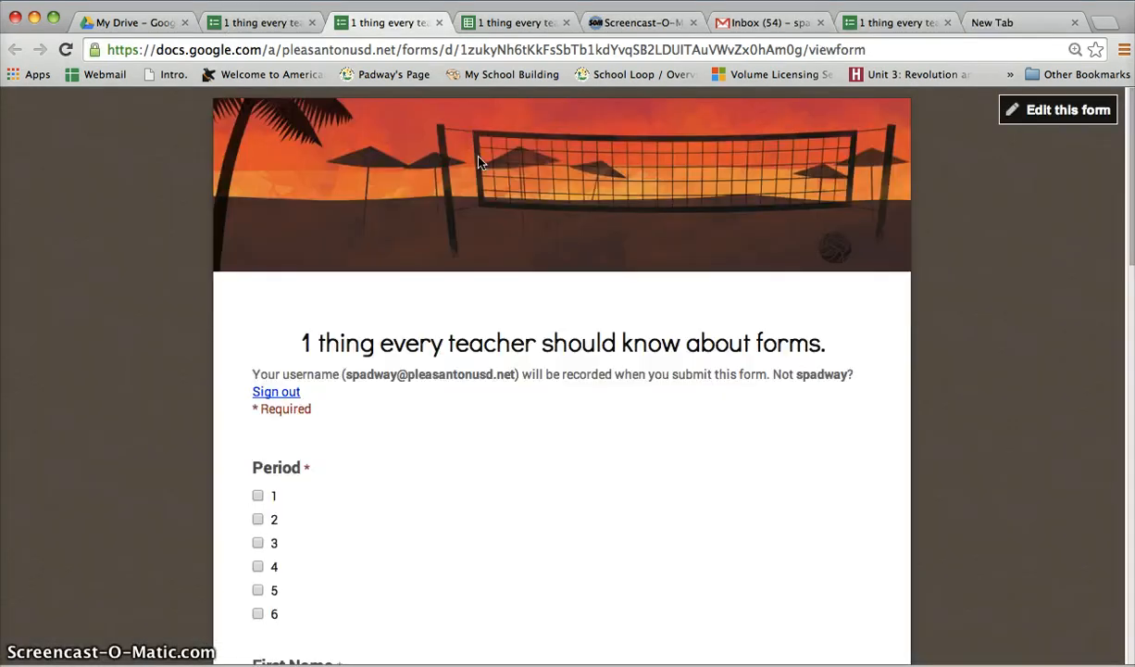
Select period 2 and fill in the respondent's first and last name
click(258, 519)
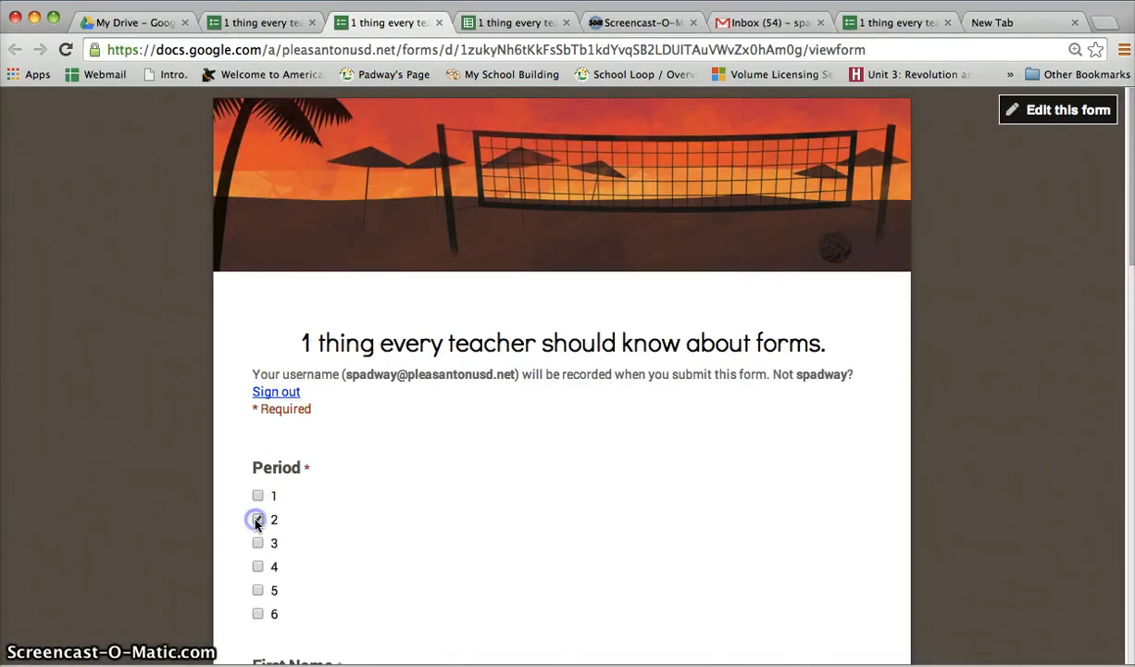
scroll(259, 518, down, 3)
click(285, 532)
text(Mr)
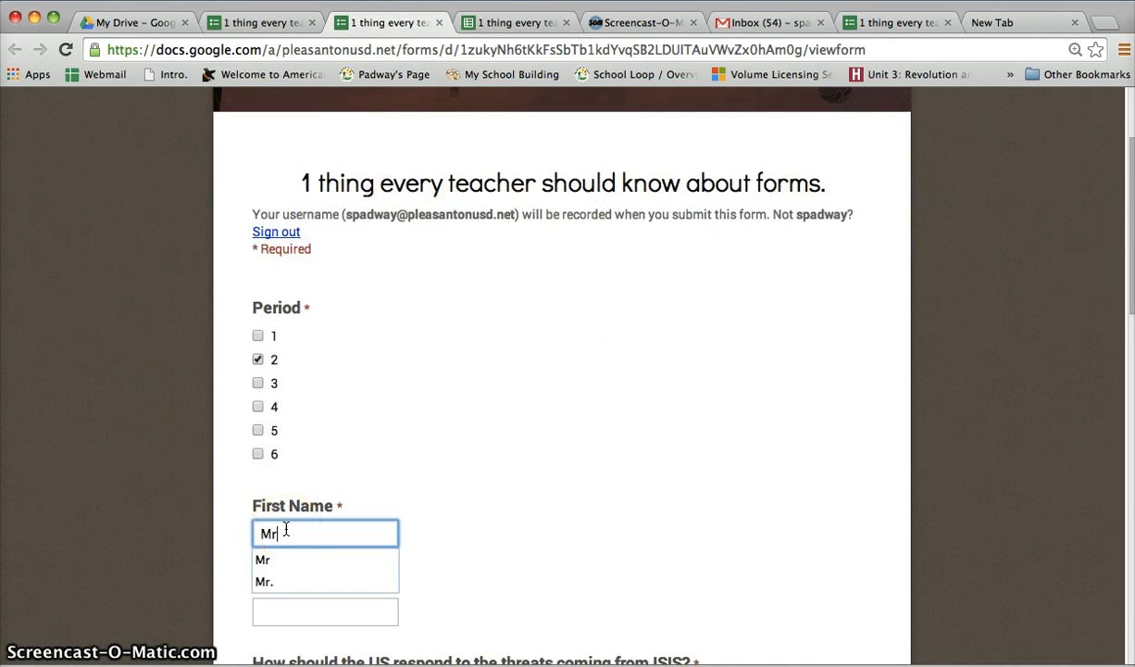
key(Tab)
text(Padway)
Answer the ISIS question with Indirect Military Action, the bigger concern with Instability in Ukraine, and rate the homeland concern 2
scroll(305, 537, down, 5)
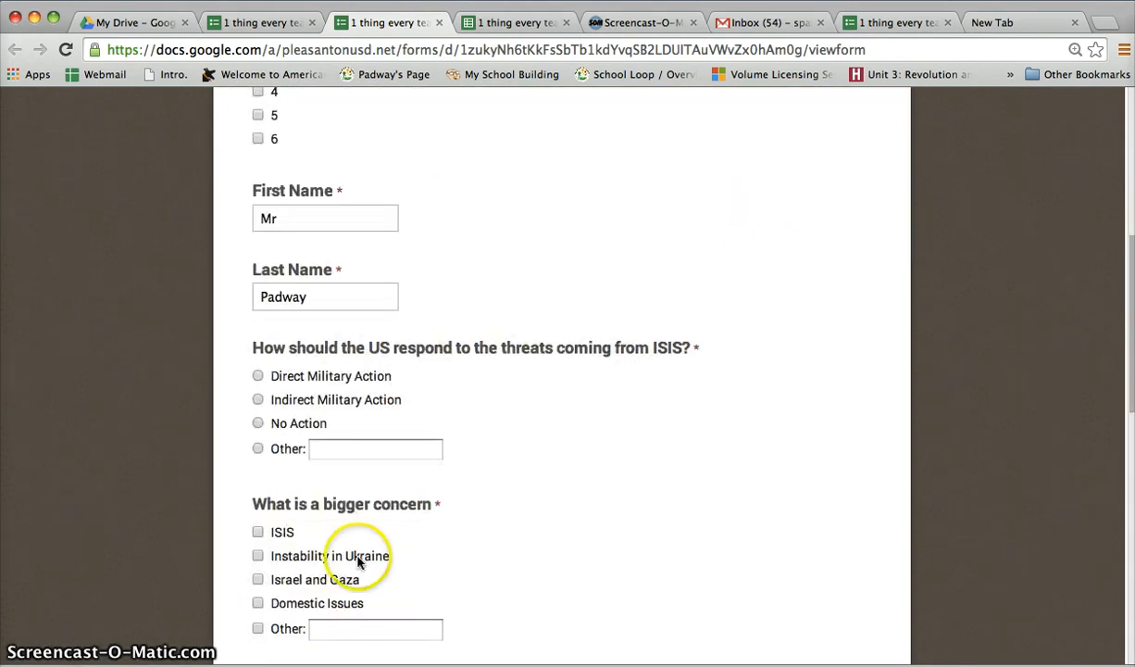
click(259, 400)
scroll(255, 400, down, 3)
click(258, 365)
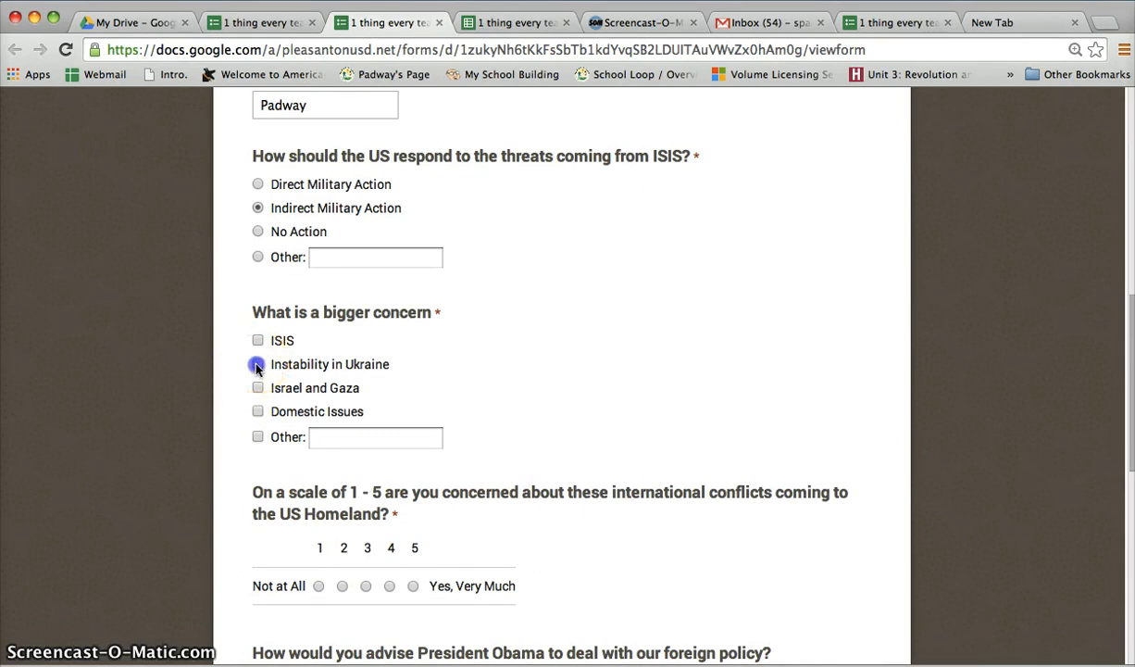
scroll(257, 366, down, 3)
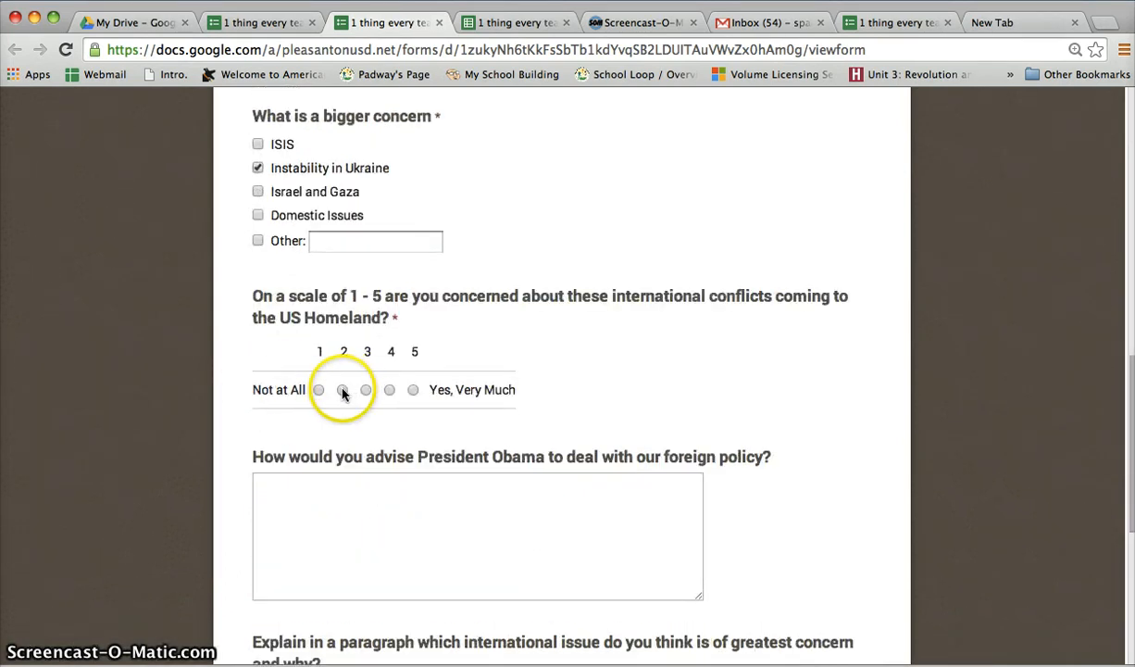
click(342, 390)
Fill the answer on advising President Obama about foreign policy with a line of random placeholder letters
click(341, 496)
text(sadlfkjl'aksdjf)
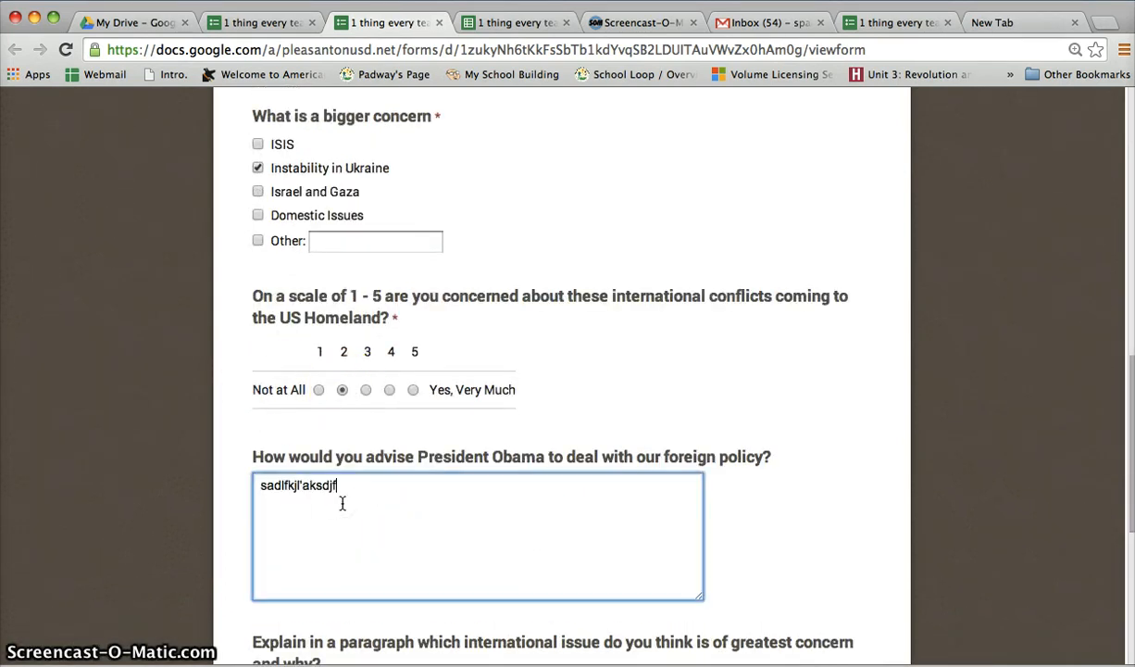
text(lkasjdfkljaslkdf'laksdjfl'kajsdlfkja'slkdalksdfj/laksdjf'laksdf)
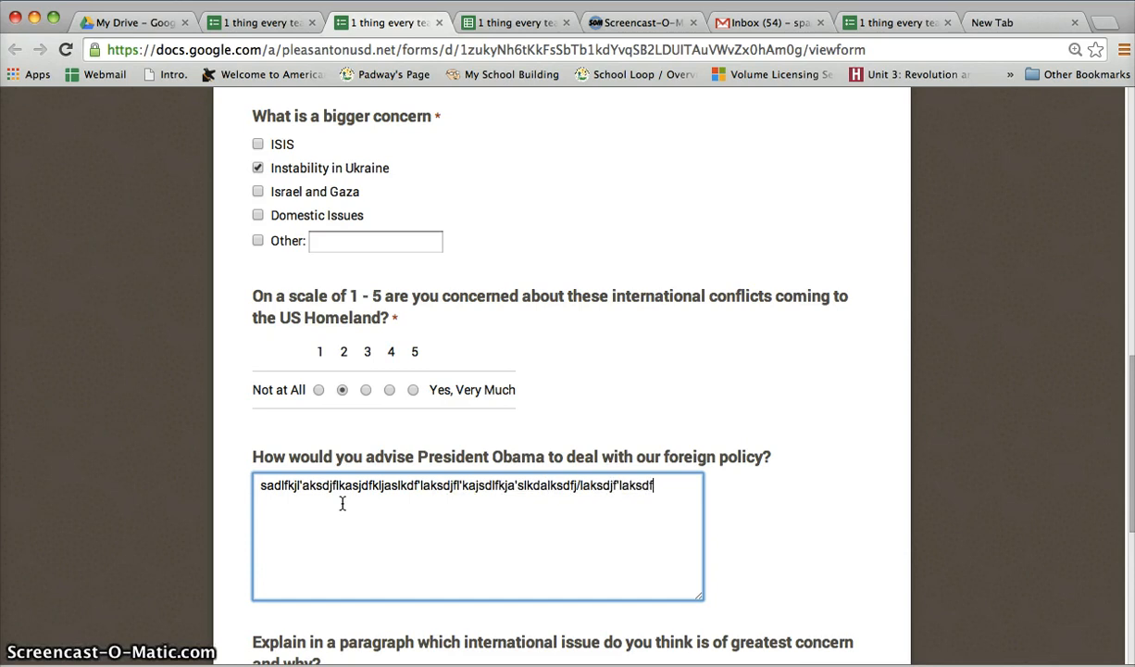
scroll(342, 503, down, 3)
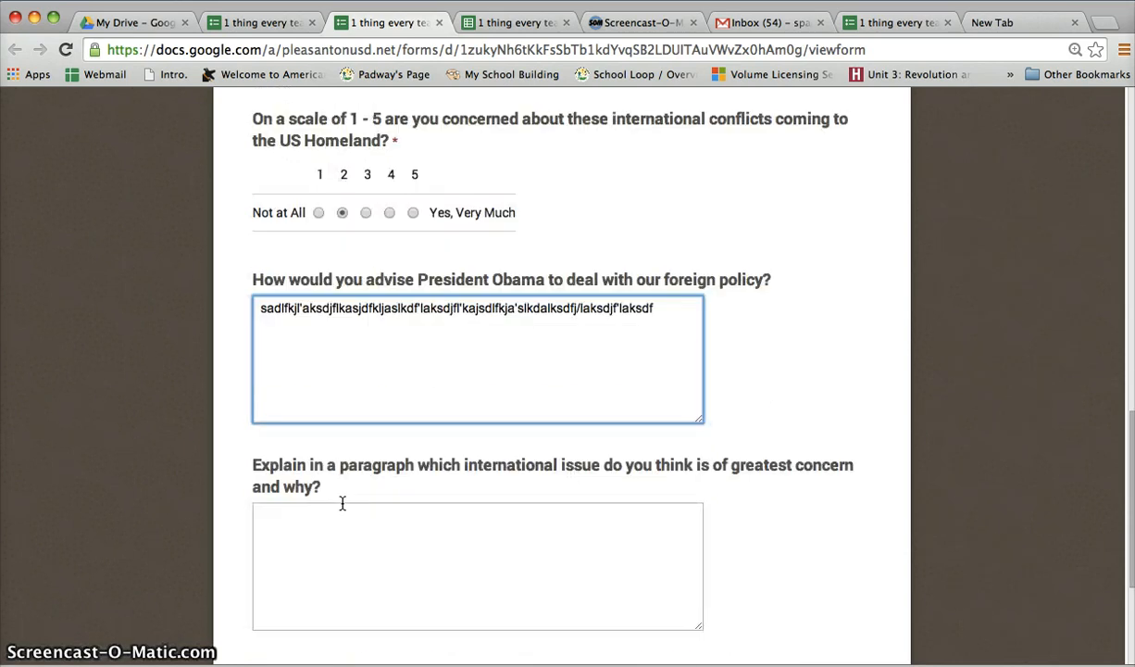
Leave the greatest concern paragraph blank, request a copy of the responses, and submit the form
click(306, 533)
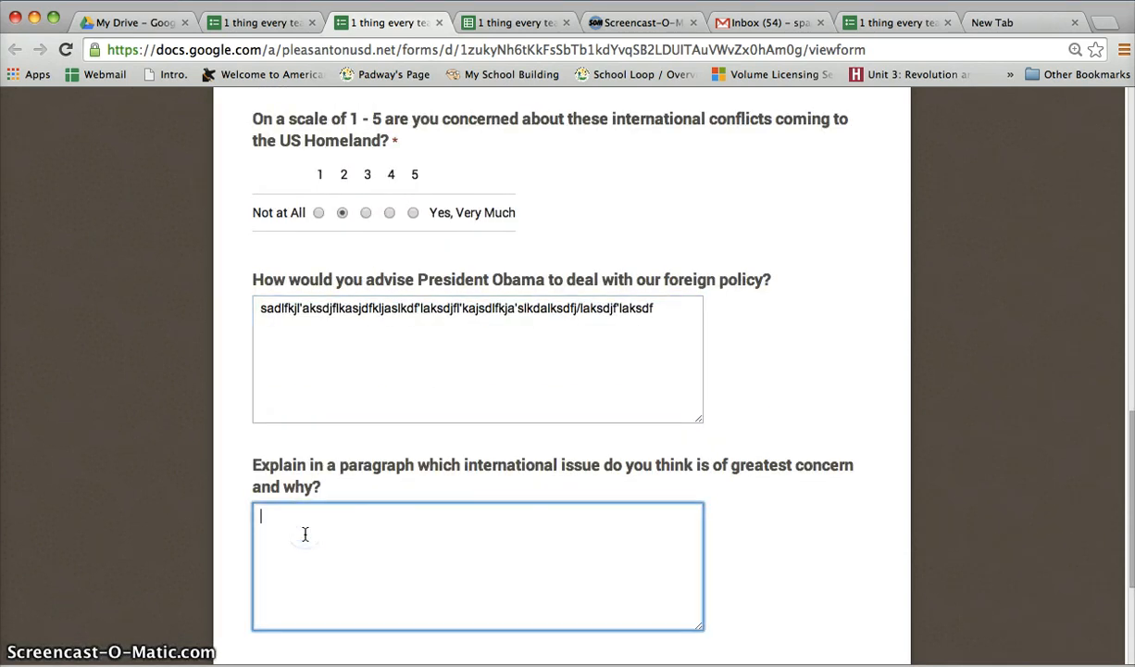
scroll(305, 547, down, 1)
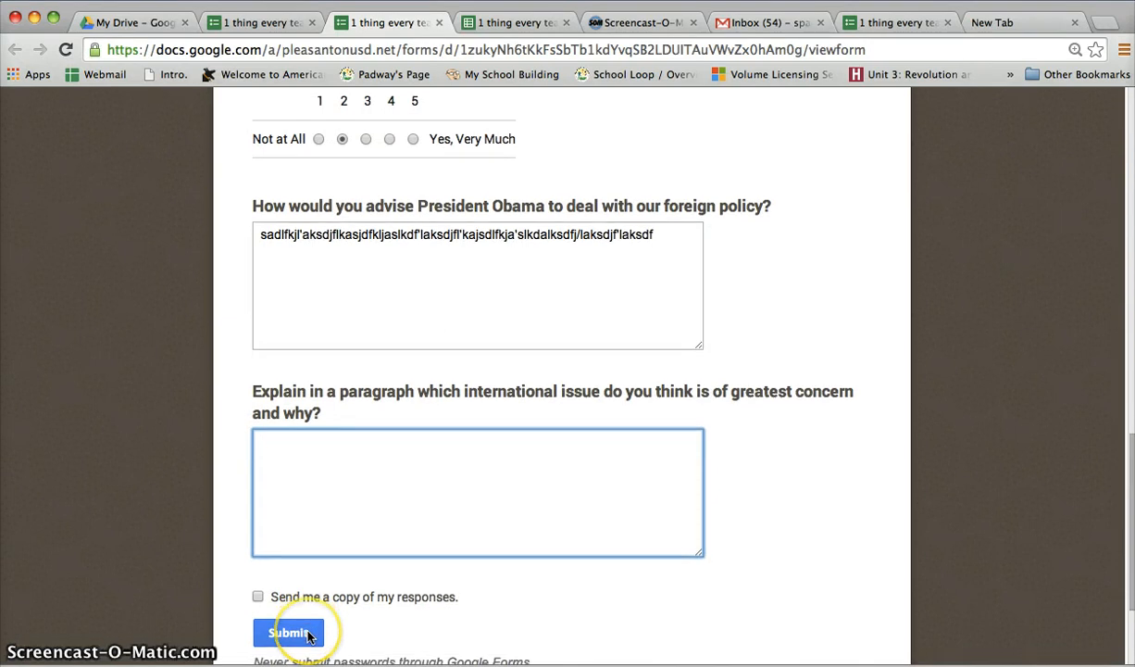
scroll(305, 625, down, 2)
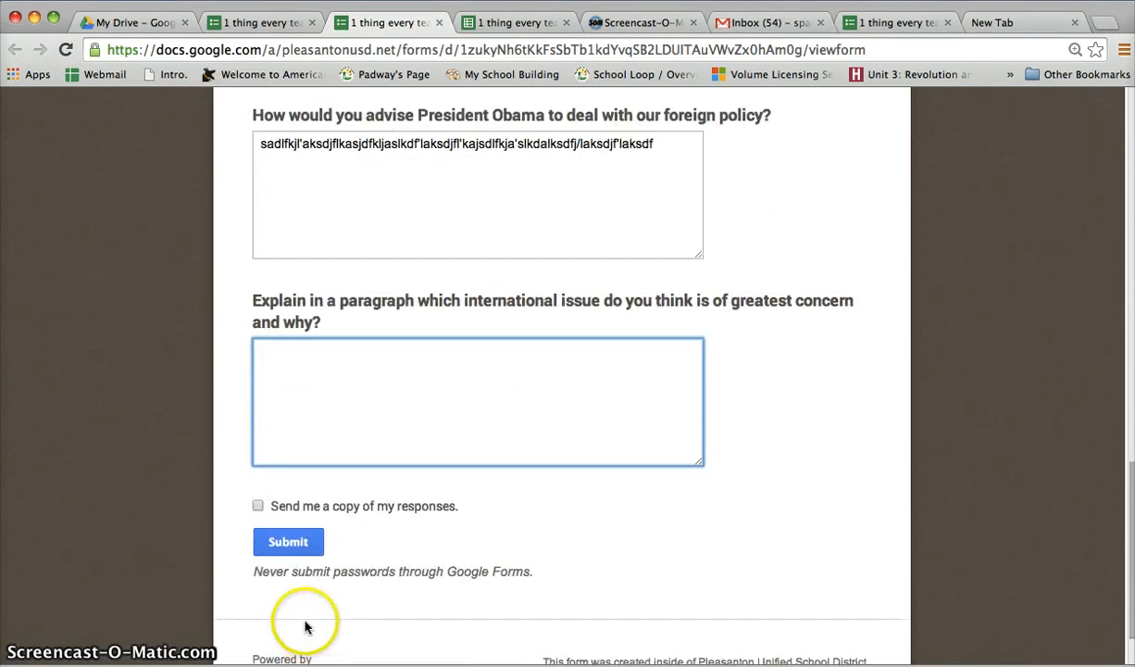
click(257, 506)
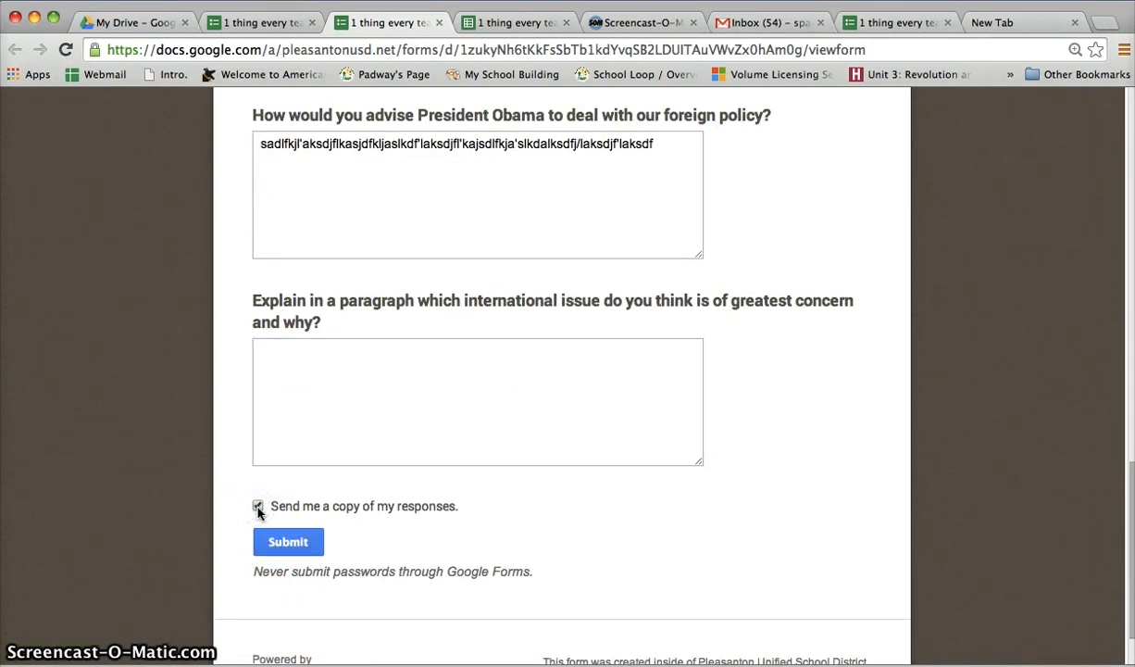
click(267, 545)
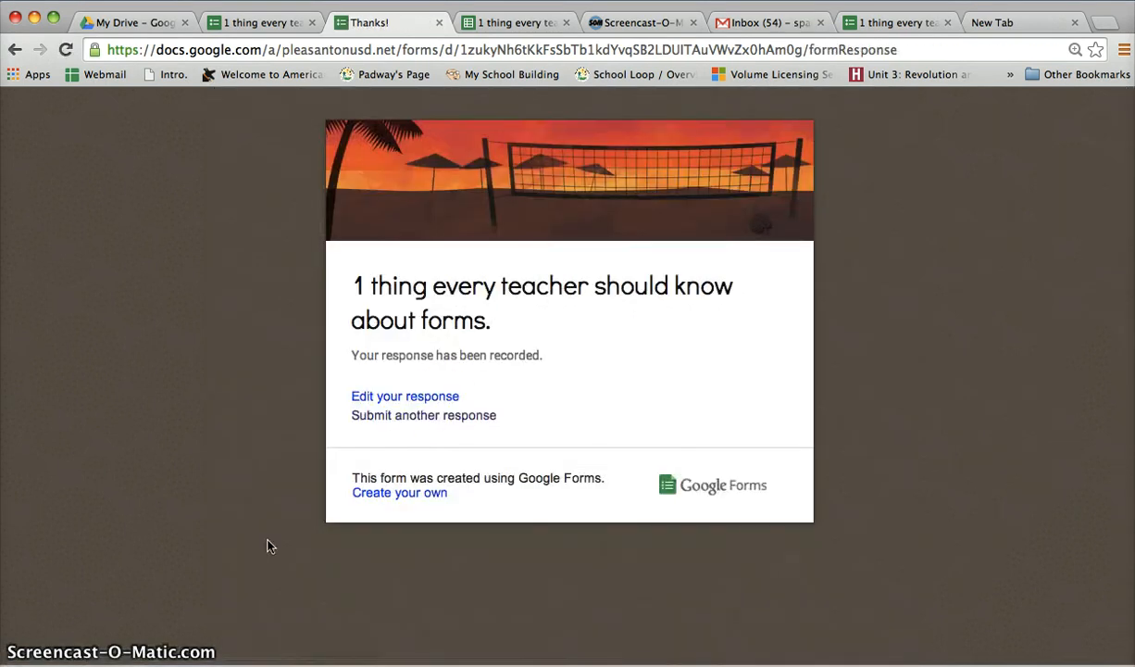
Open the submitted response for editing from the confirmation page
click(413, 393)
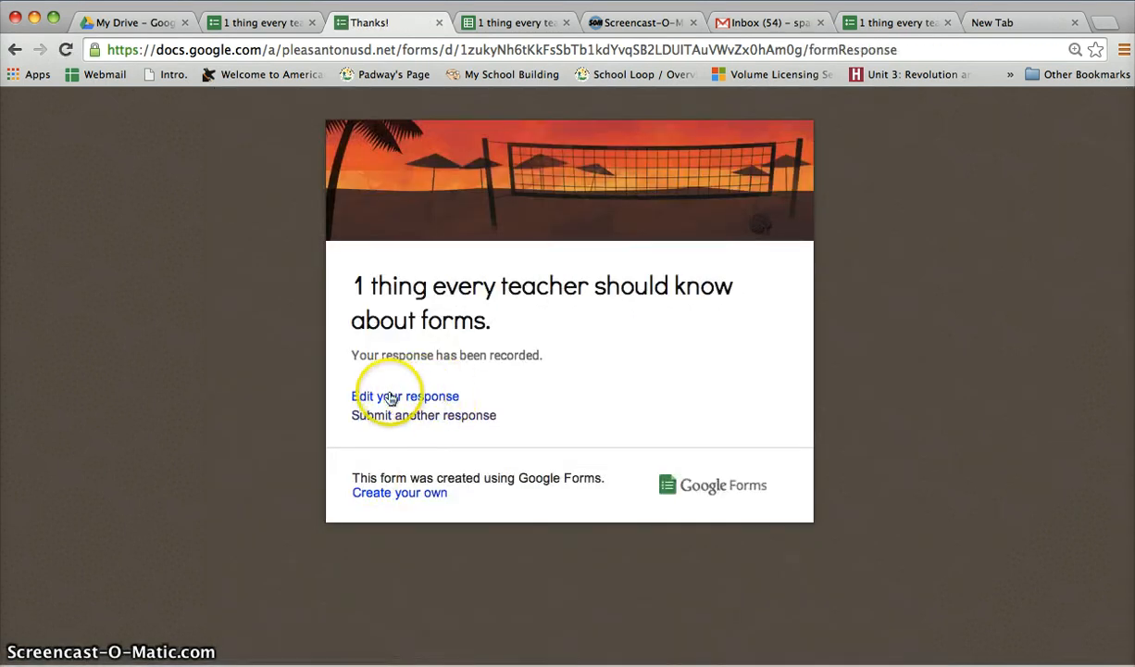
click(429, 400)
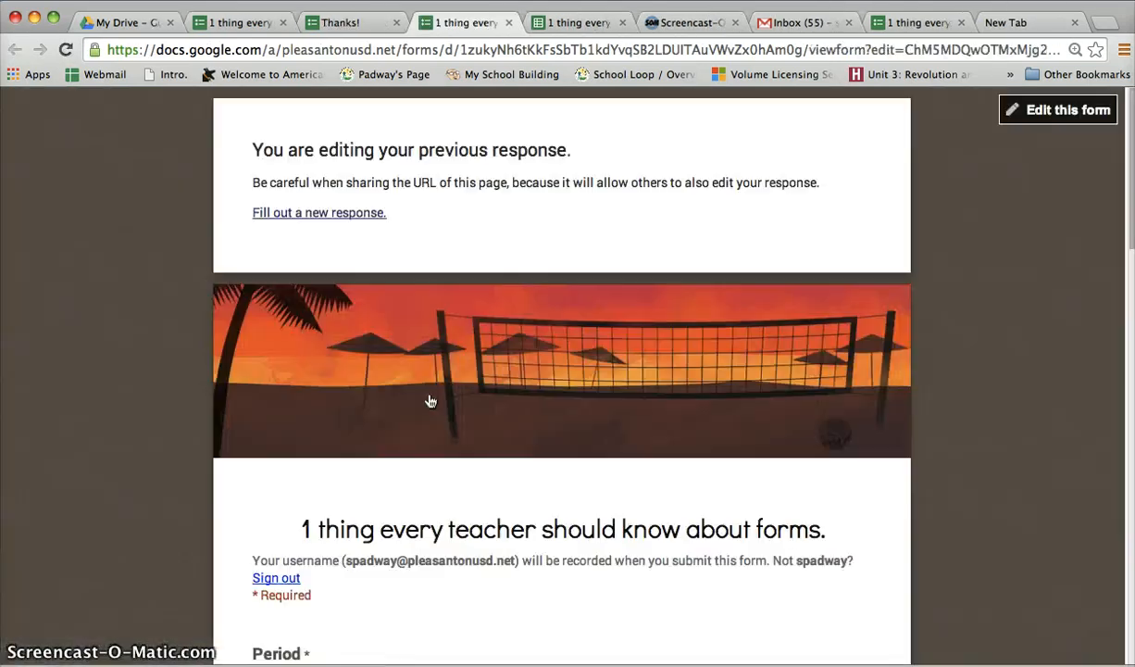
Examine the web address of the response editing page and the answers it has kept
click(487, 52)
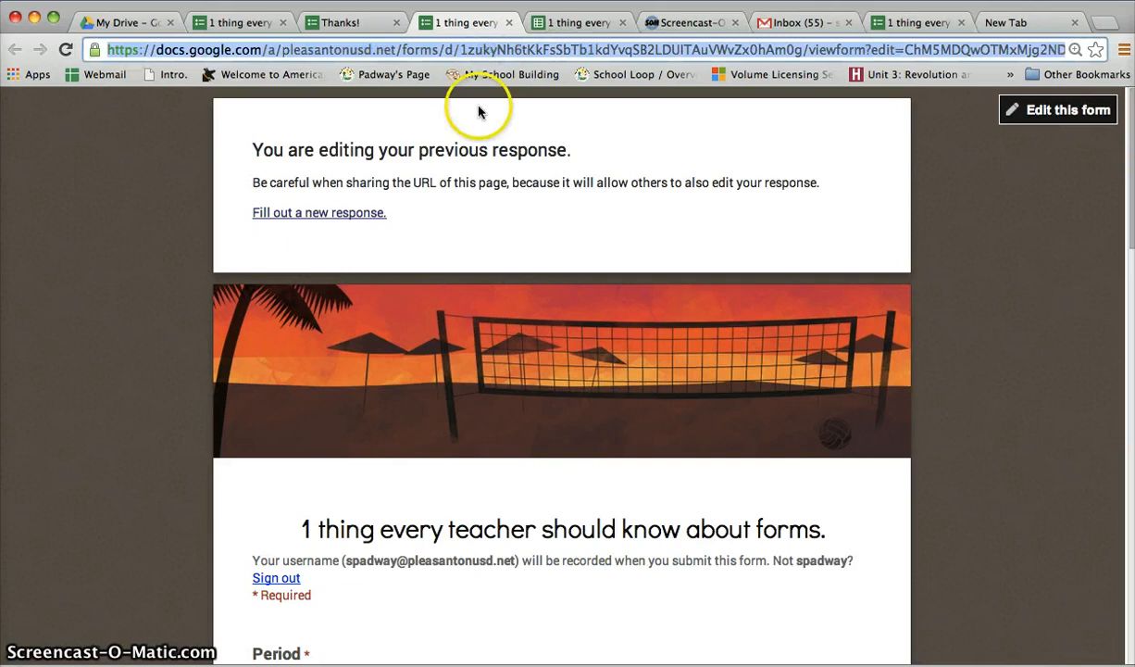
scroll(474, 107, down, 10)
scroll(479, 111, down, 3)
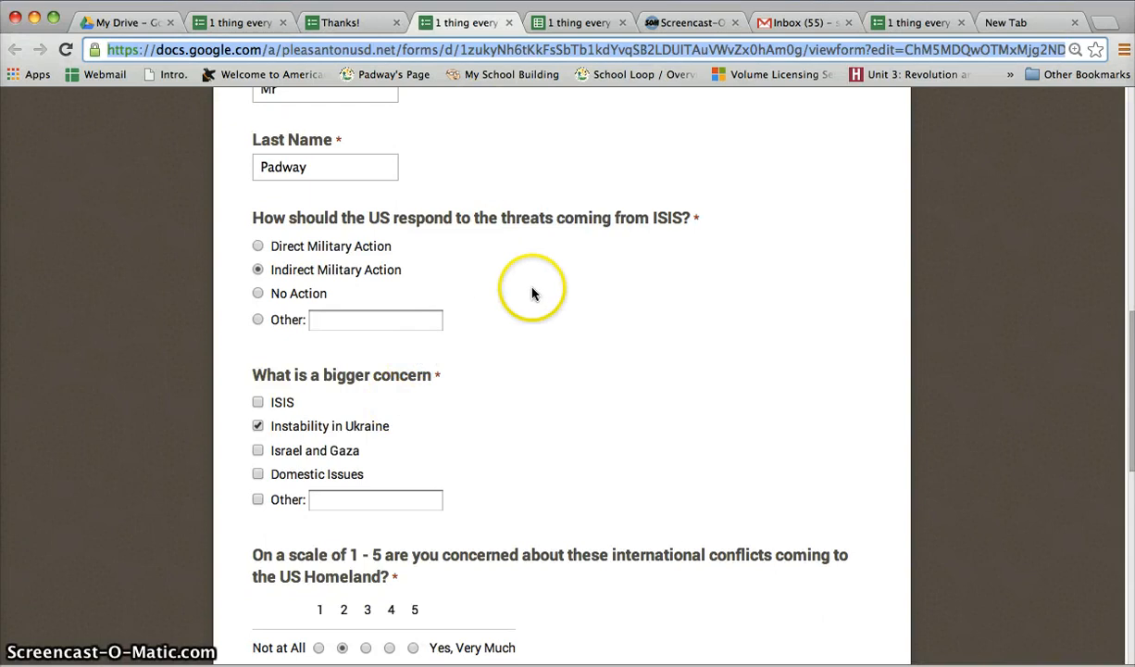
scroll(532, 293, up, 9)
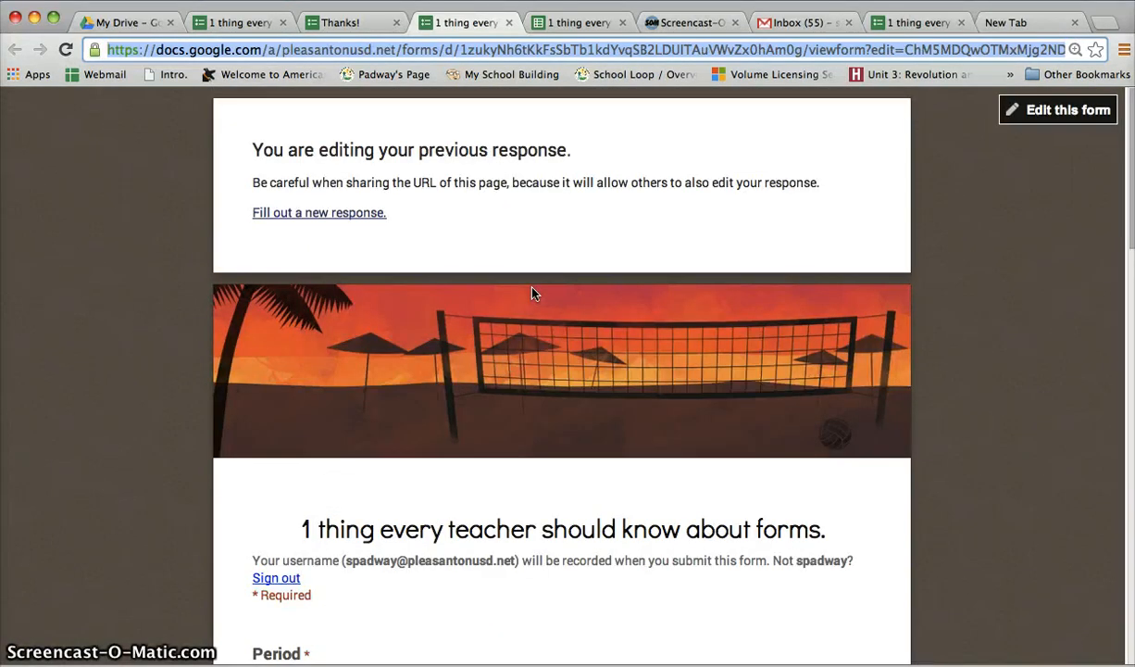
Check the newest row of the responses spreadsheet for the answer on advising President Obama, selecting cell J10
click(552, 24)
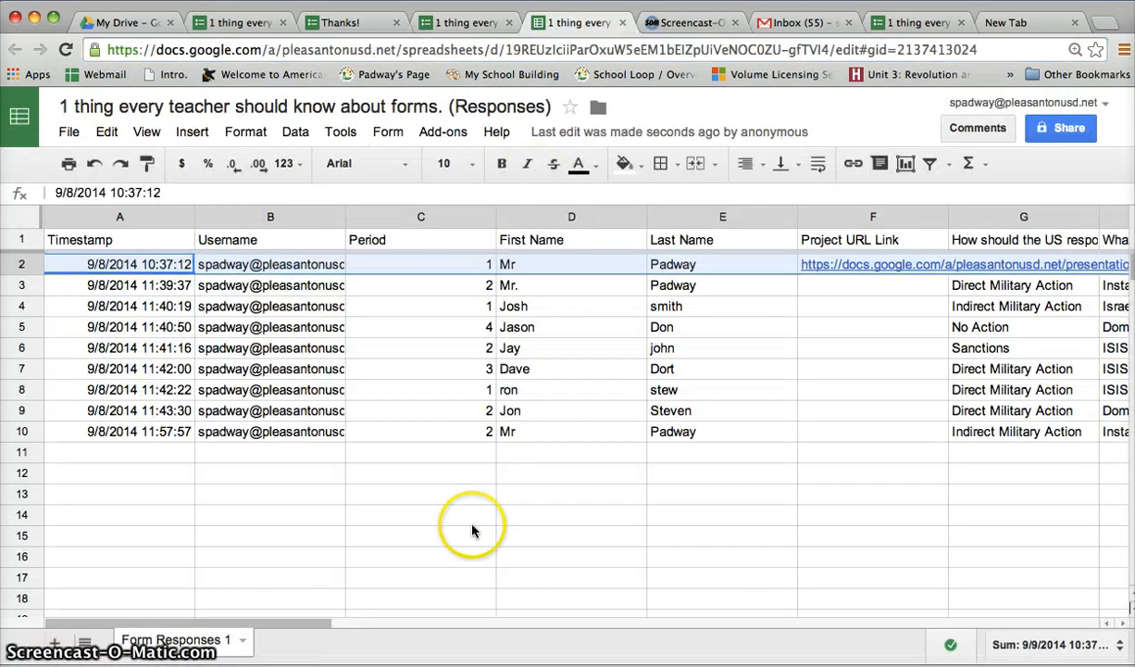
scroll(301, 452, right, 10)
scroll(595, 474, right, 10)
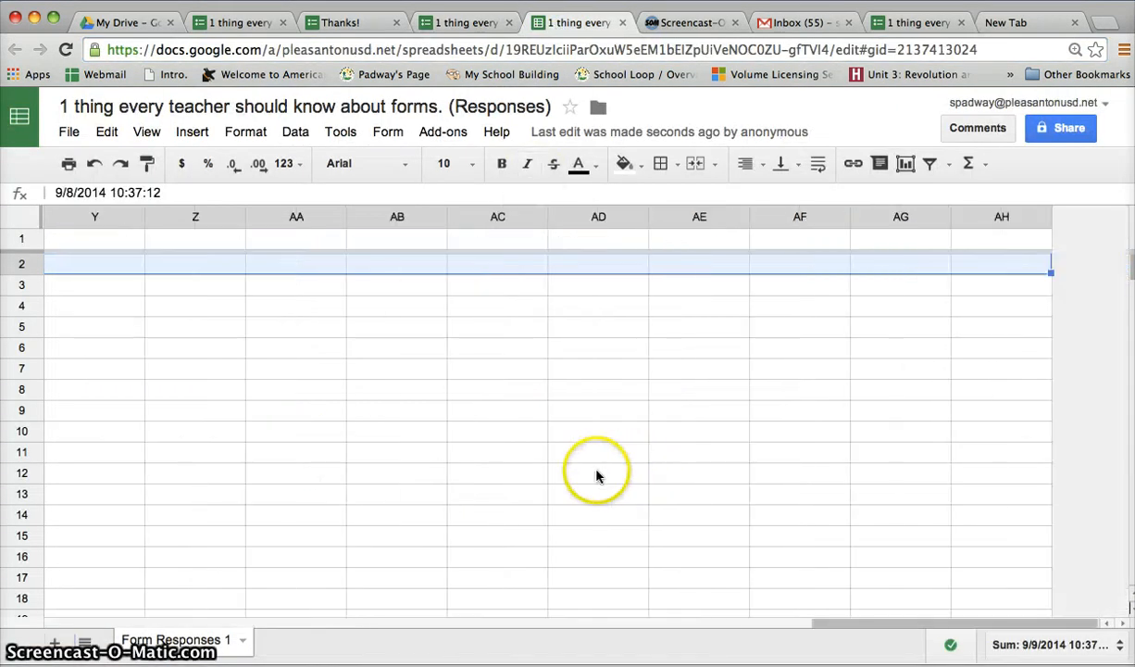
scroll(595, 474, left, 15)
scroll(596, 475, right, 4)
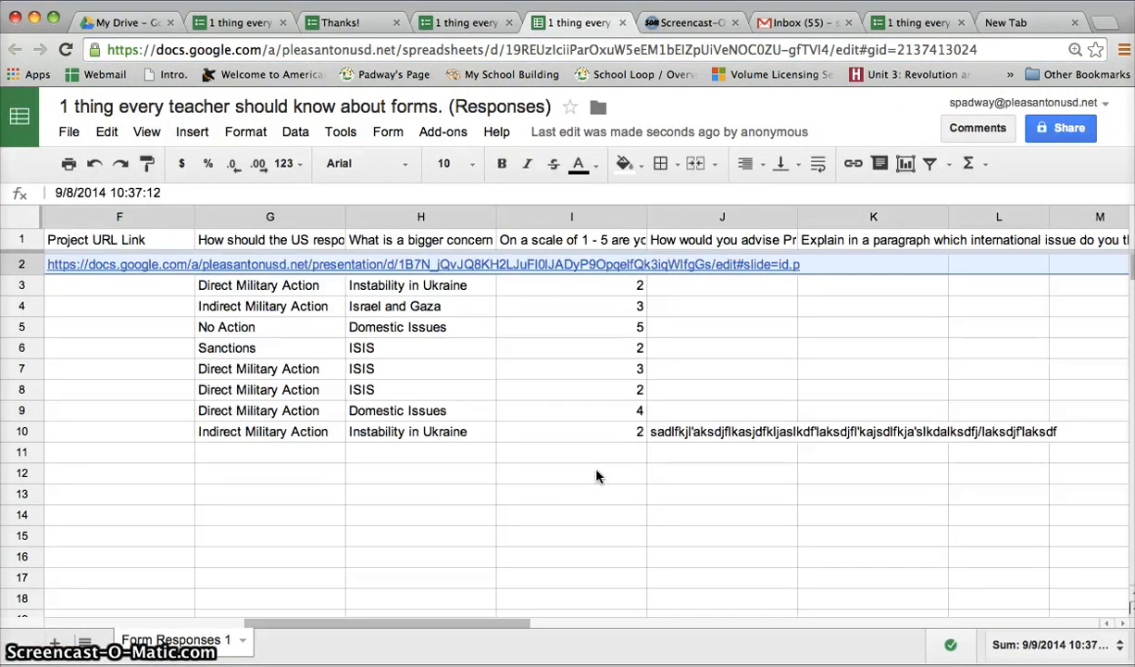
click(714, 439)
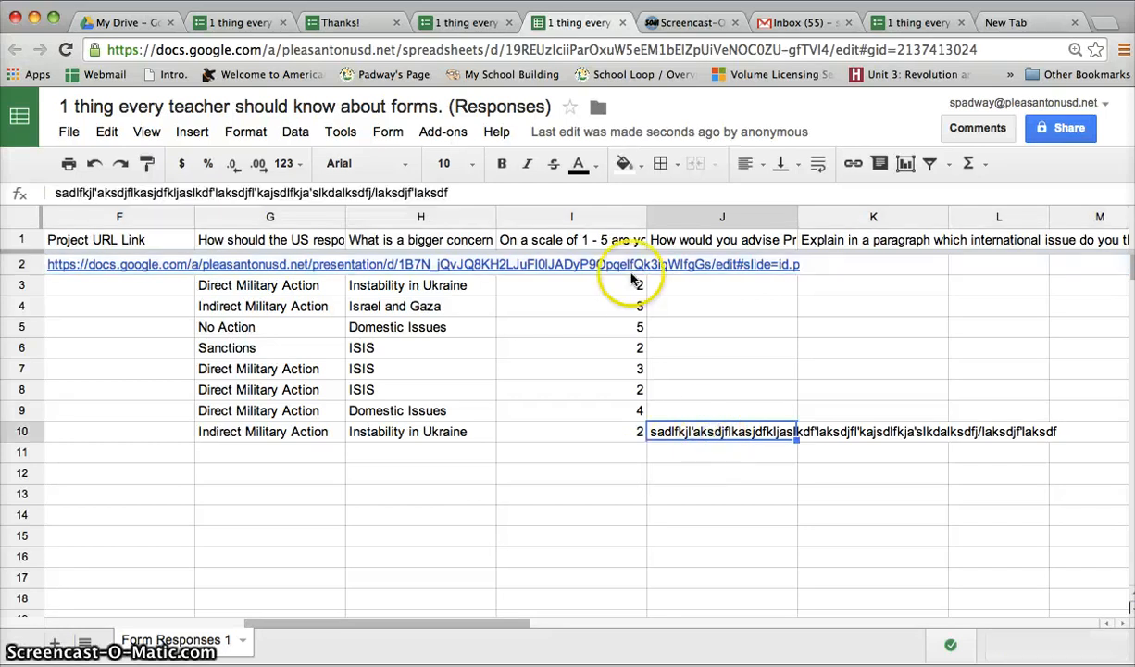
In the response being edited, replace the foreign policy advice answer with "Hello Today is a great day" and submit the form
click(445, 26)
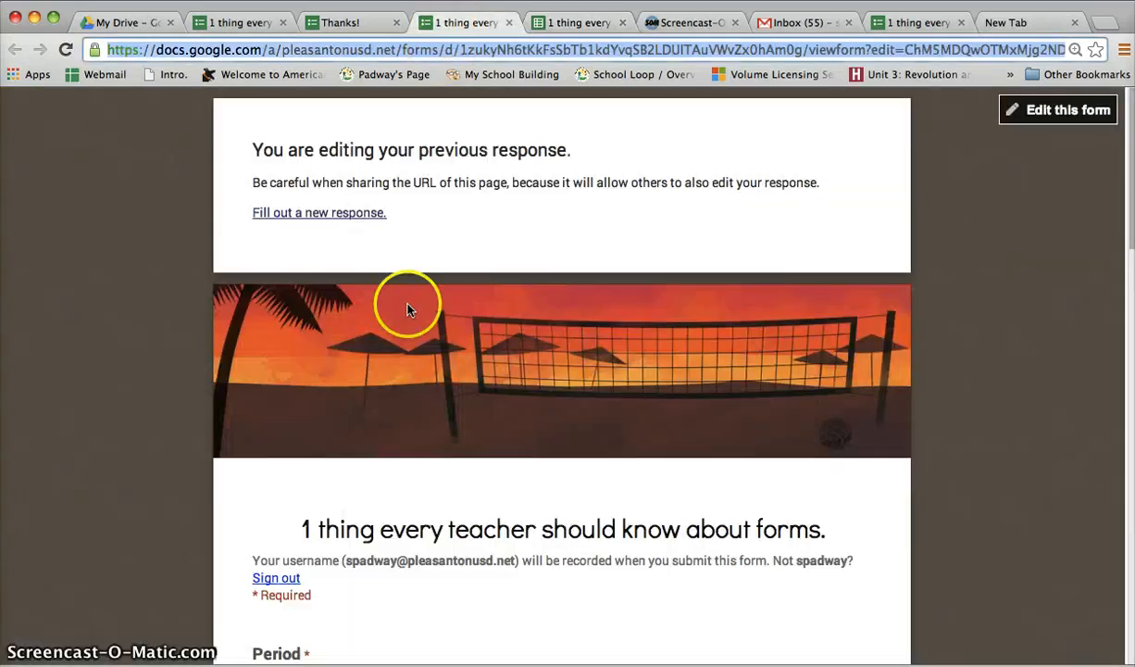
scroll(376, 469, down, 15)
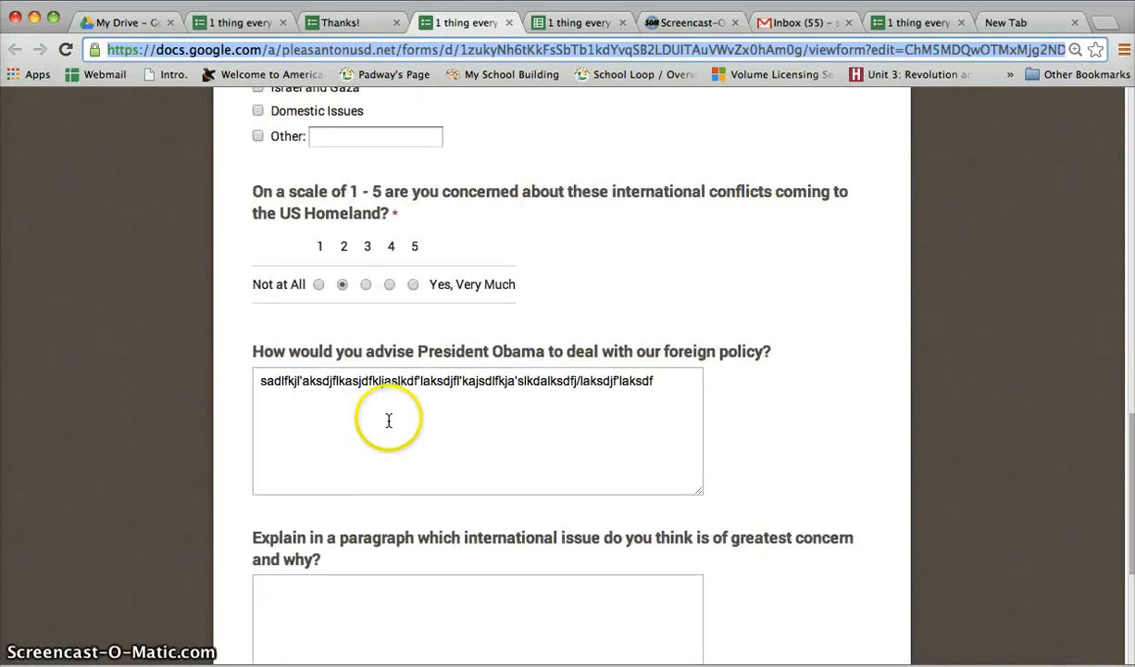
triple_click(383, 380)
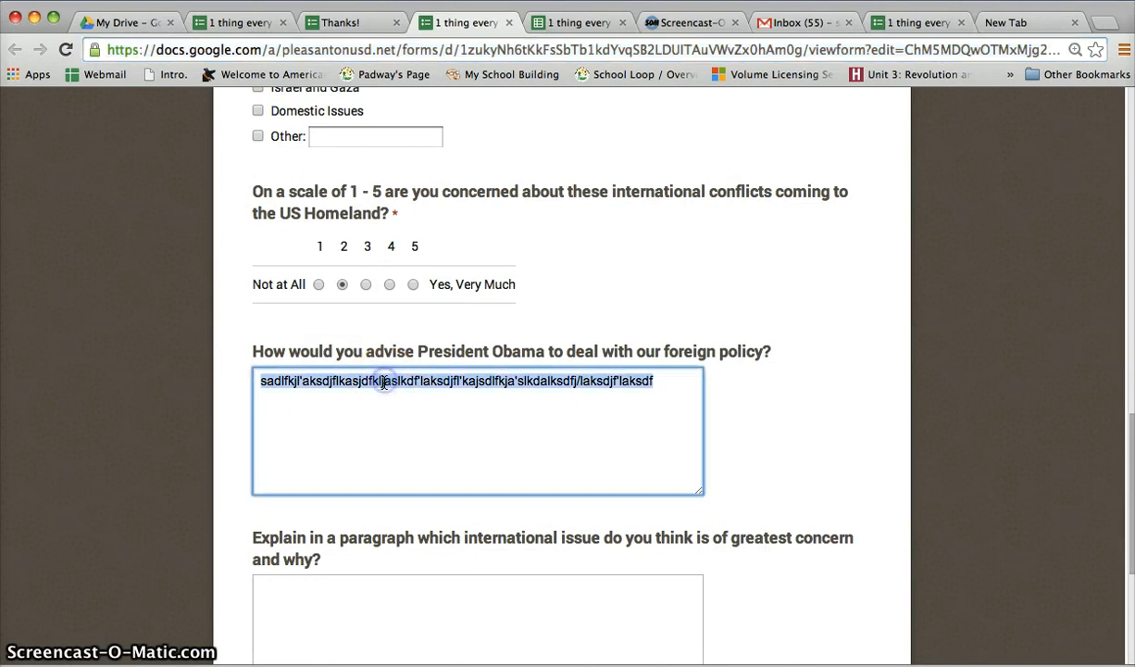
text(Hello Today is a great day)
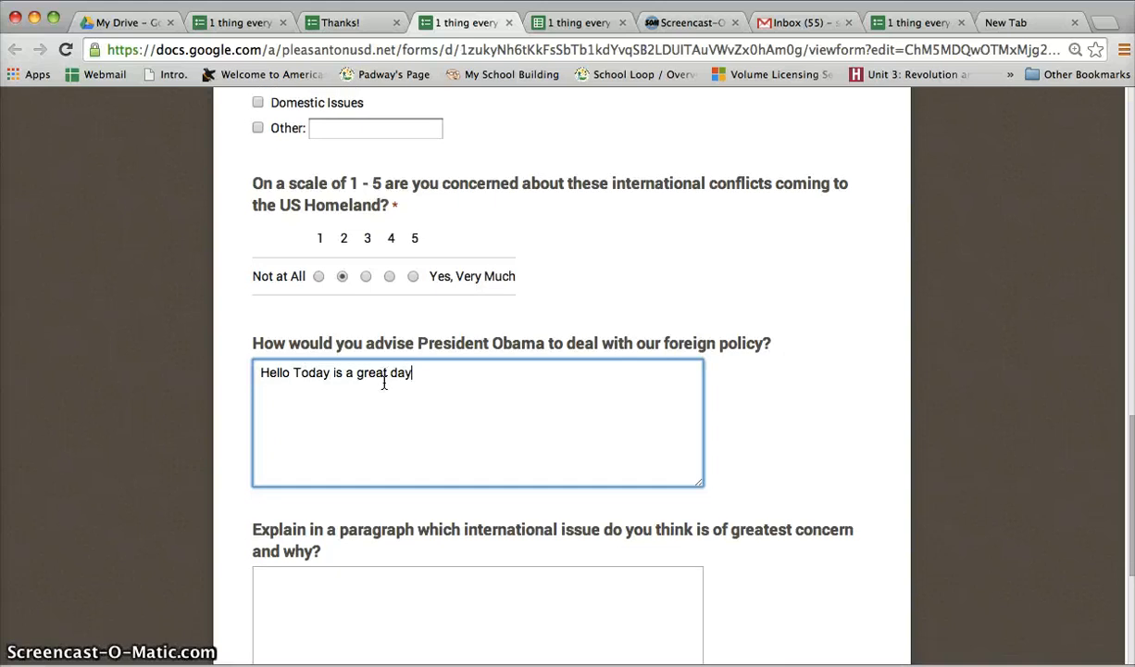
scroll(383, 379, down, 5)
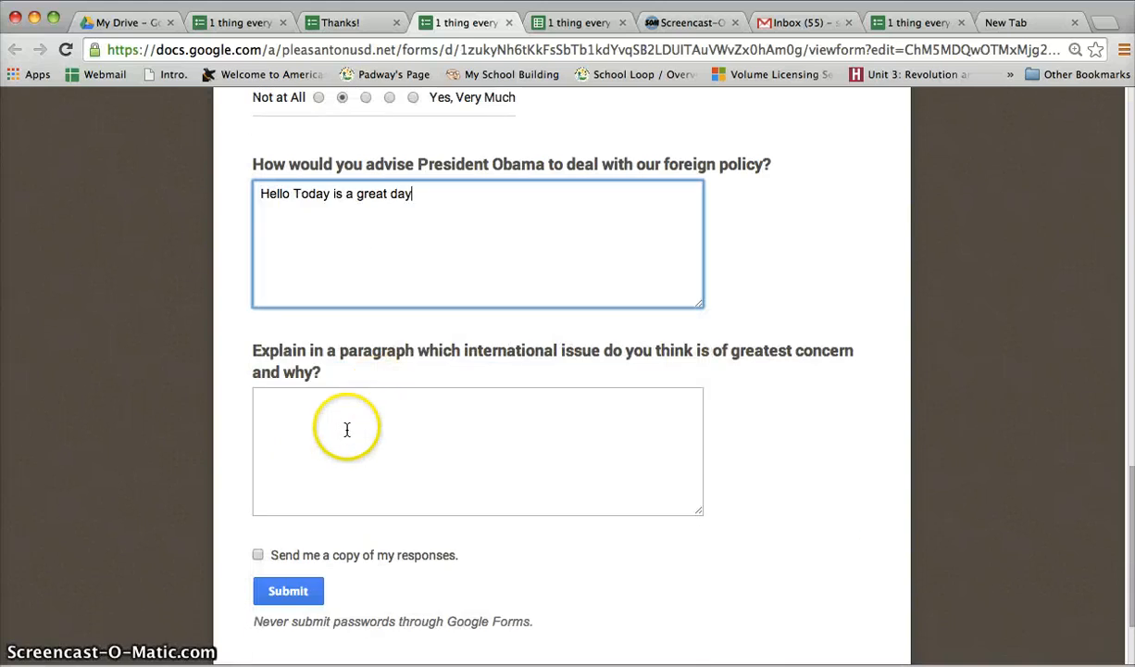
click(295, 580)
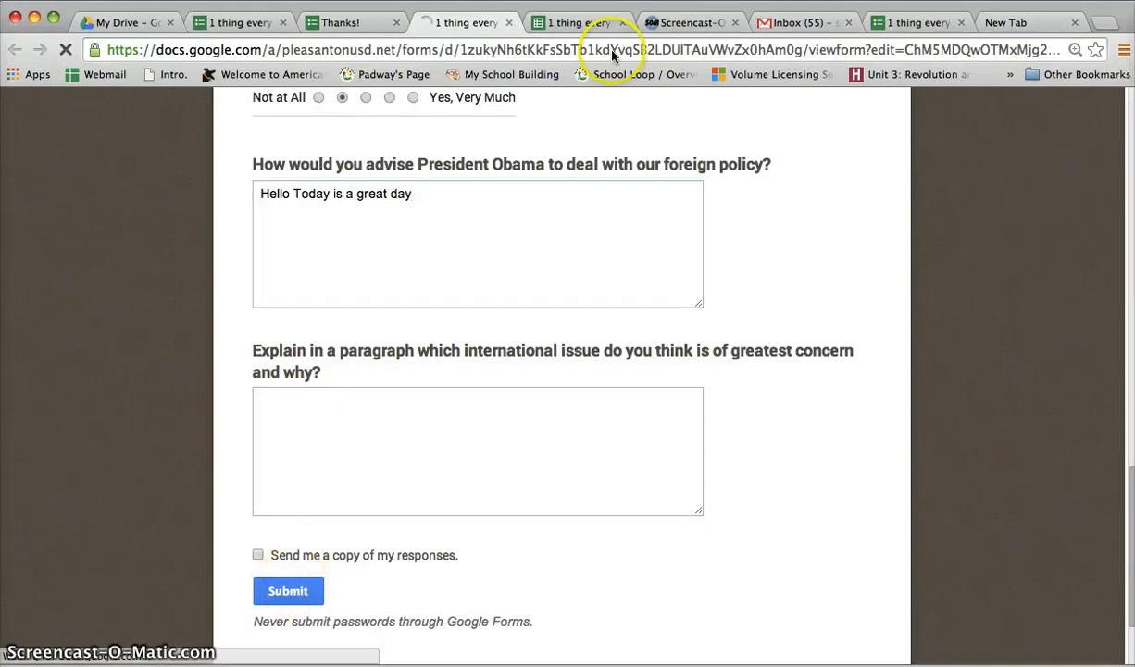
Check the edited foreign policy answer in the responses spreadsheet, and return to the form's confirmation page
click(584, 29)
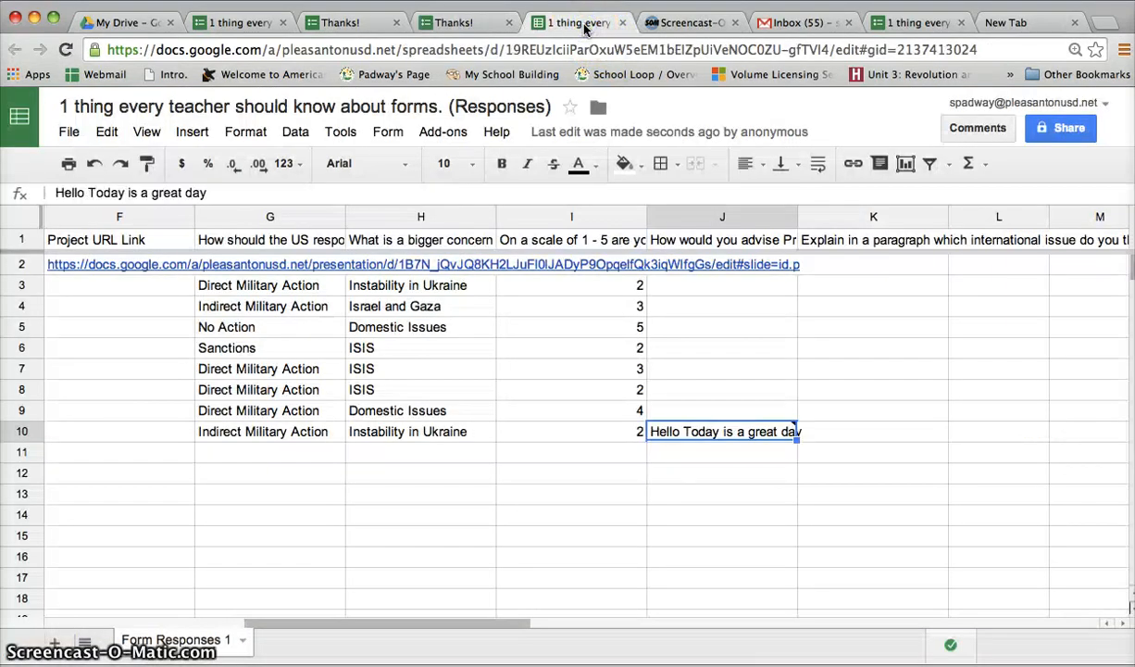
mouse_move(718, 433)
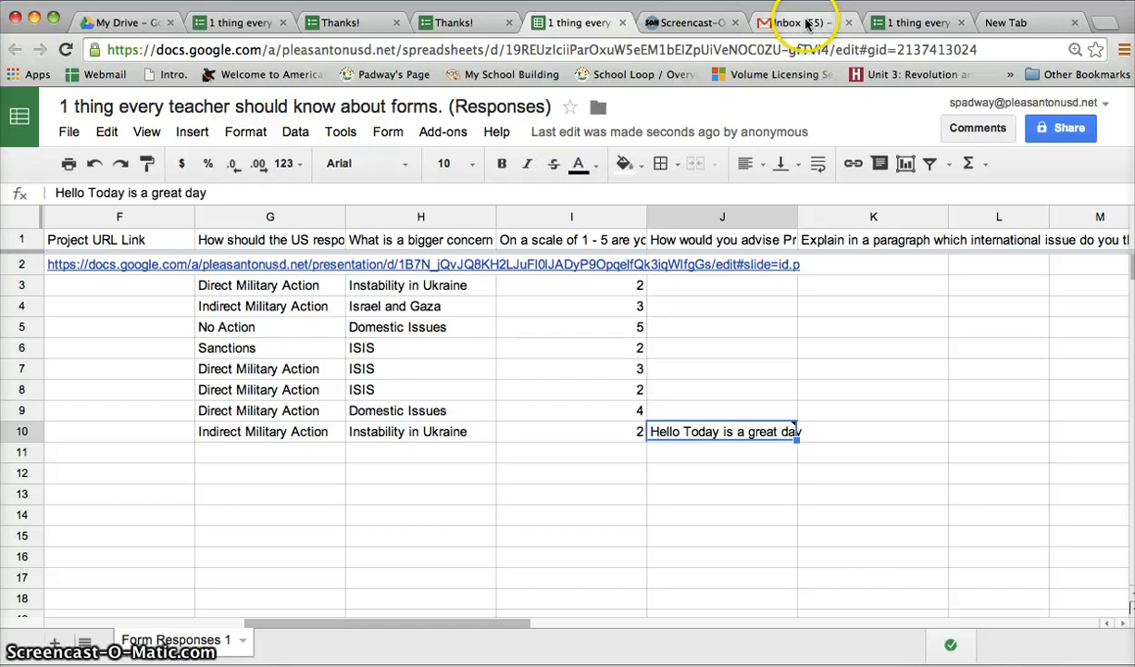
click(428, 22)
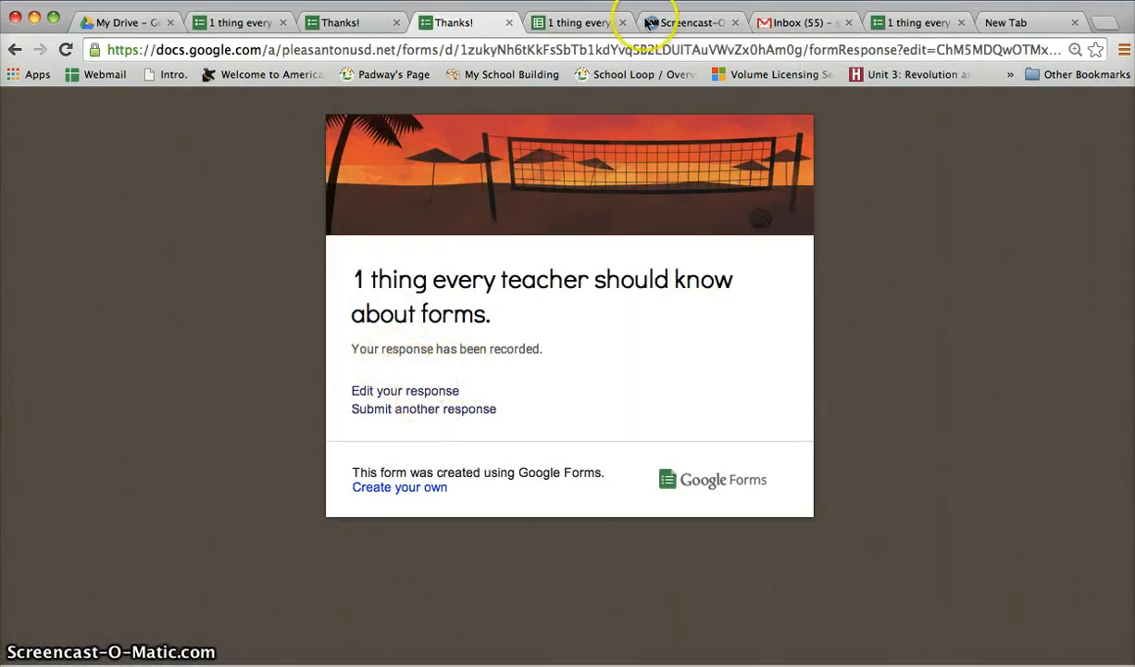
Switch to the Gmail inbox, open the Google Forms message about the form, and review the copy of the submitted answers
click(781, 26)
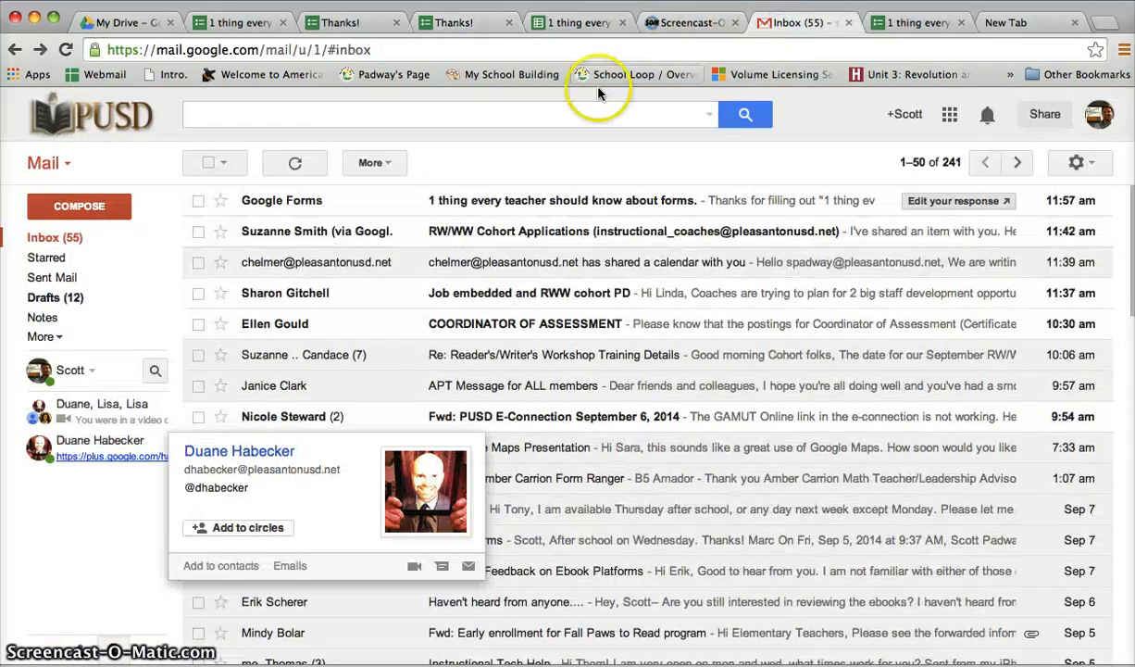
click(392, 197)
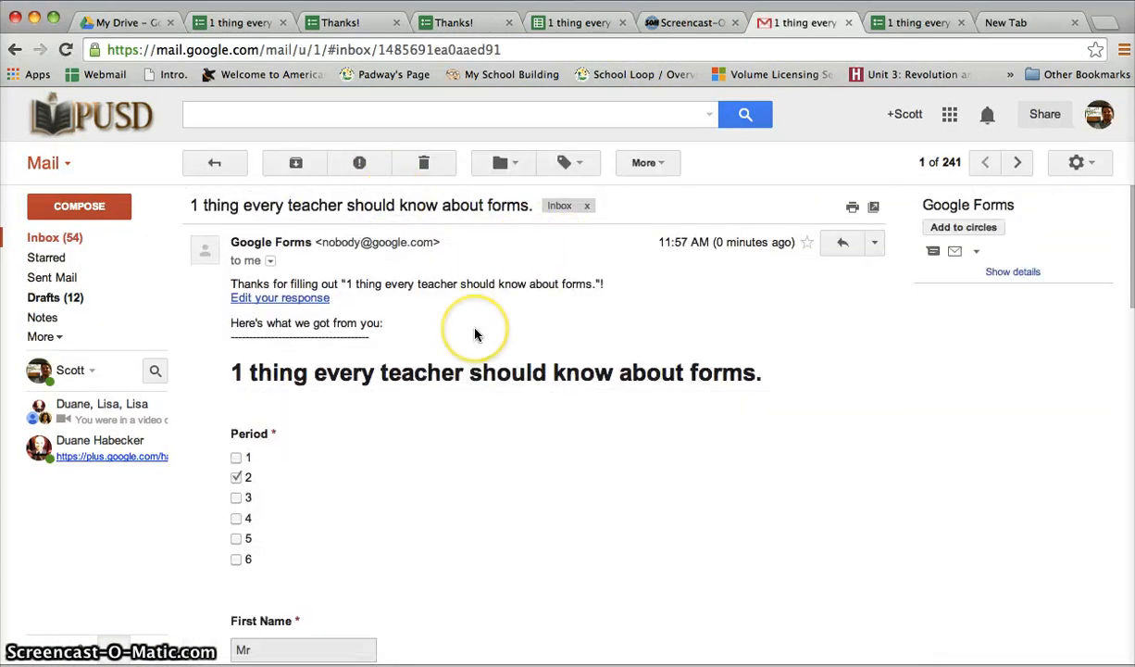
scroll(475, 335, down, 5)
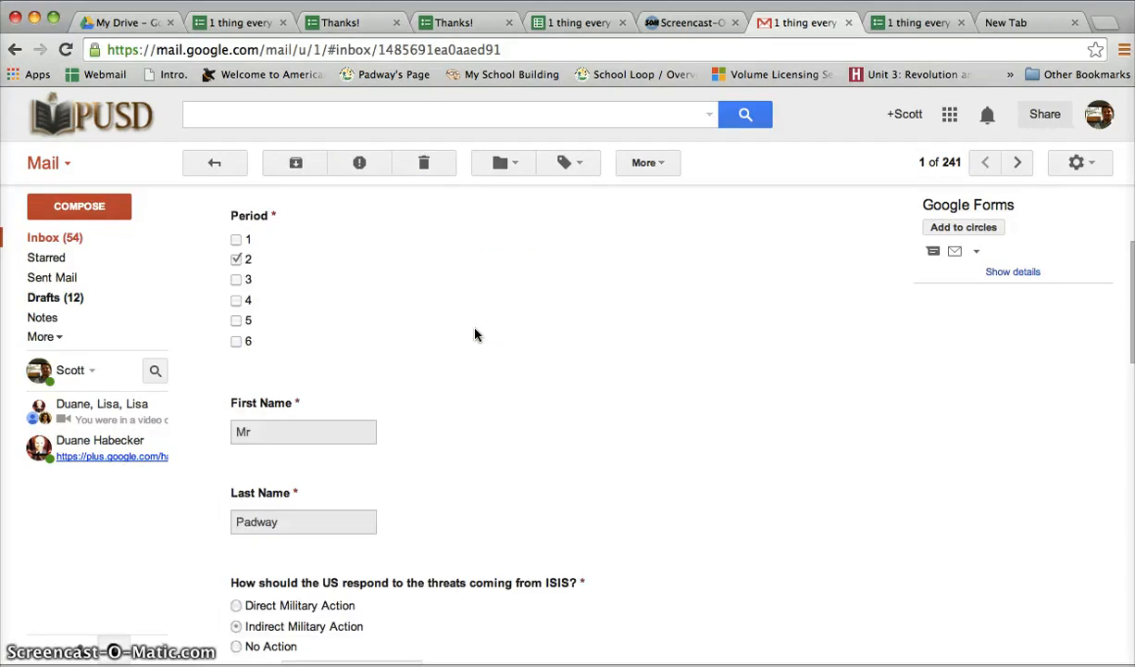
scroll(475, 334, down, 13)
click(476, 338)
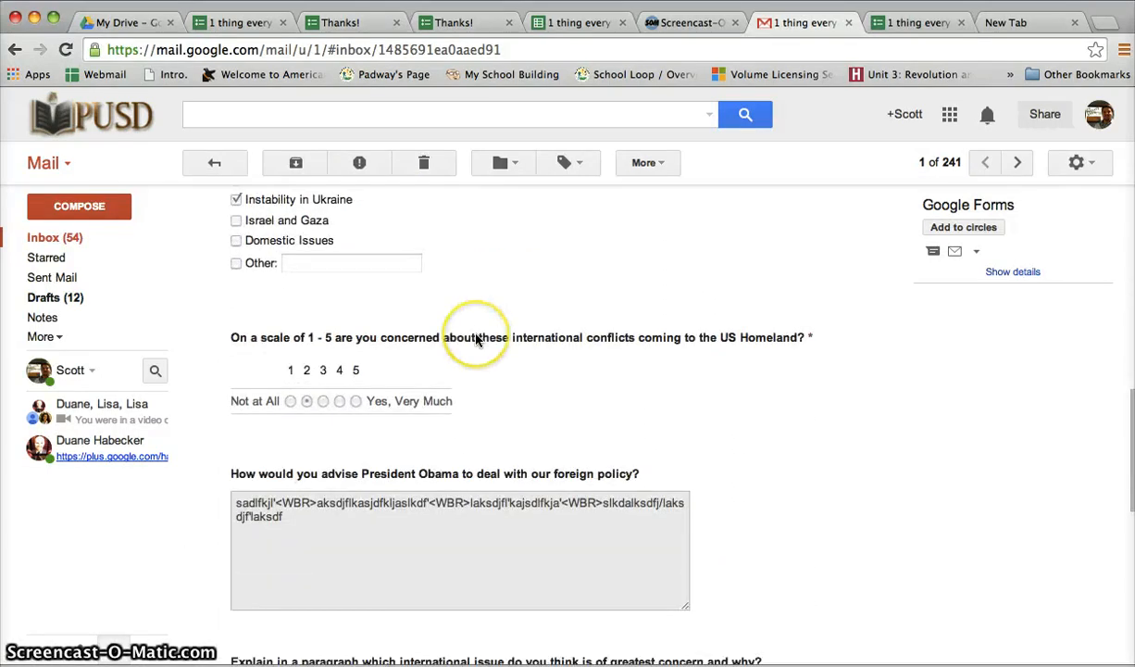
scroll(476, 338, down, 10)
scroll(476, 338, up, 14)
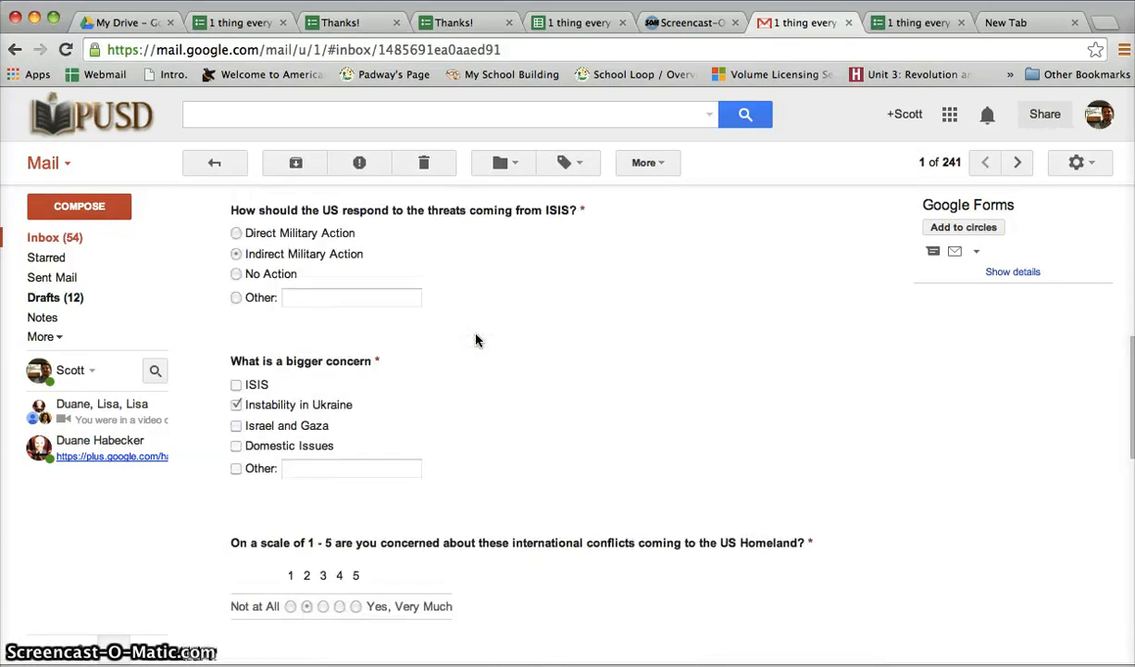
scroll(475, 340, up, 12)
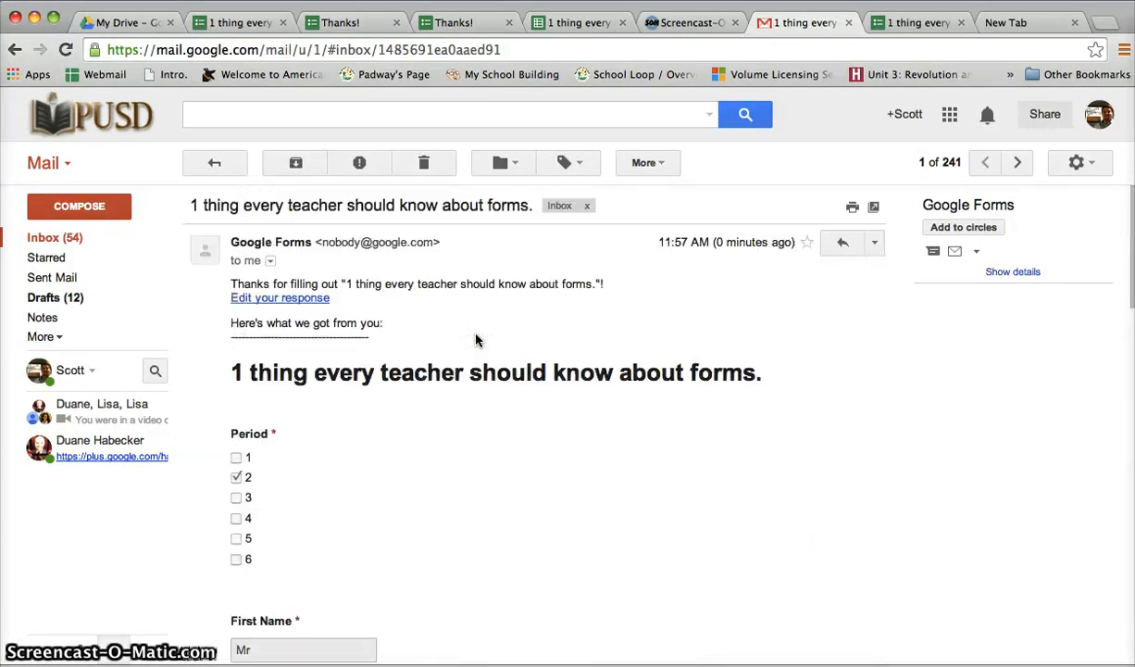
Reopen the response from the e-mail's edit link and extend the foreign policy answer with ", No it was not a good day!"
click(293, 301)
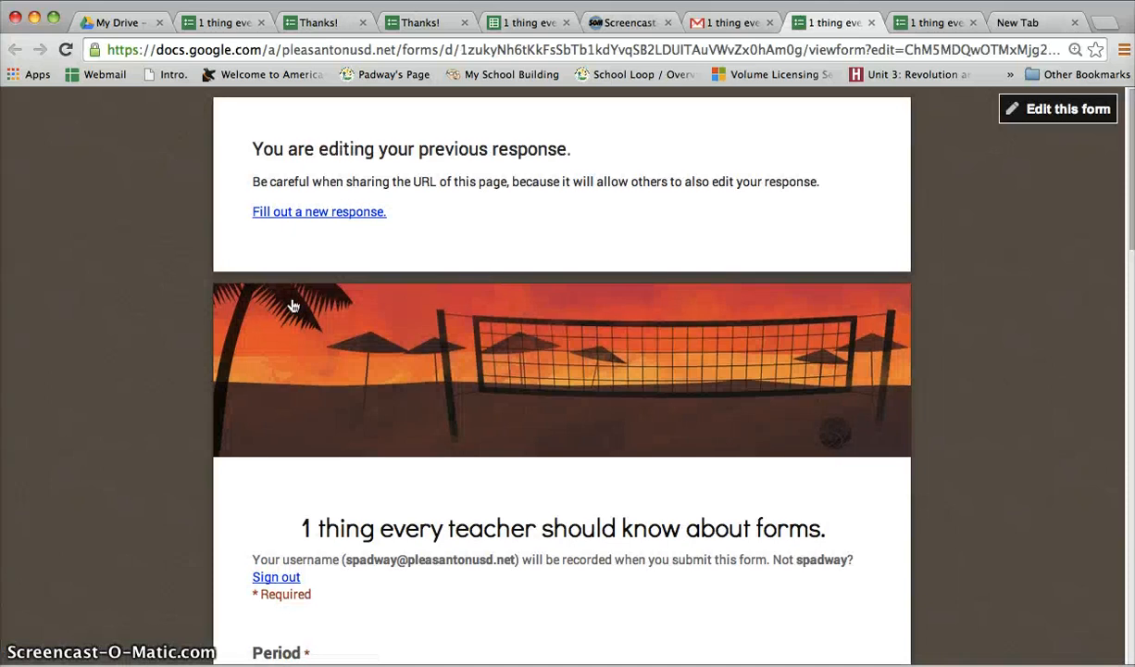
scroll(292, 306, down, 5)
scroll(293, 305, down, 15)
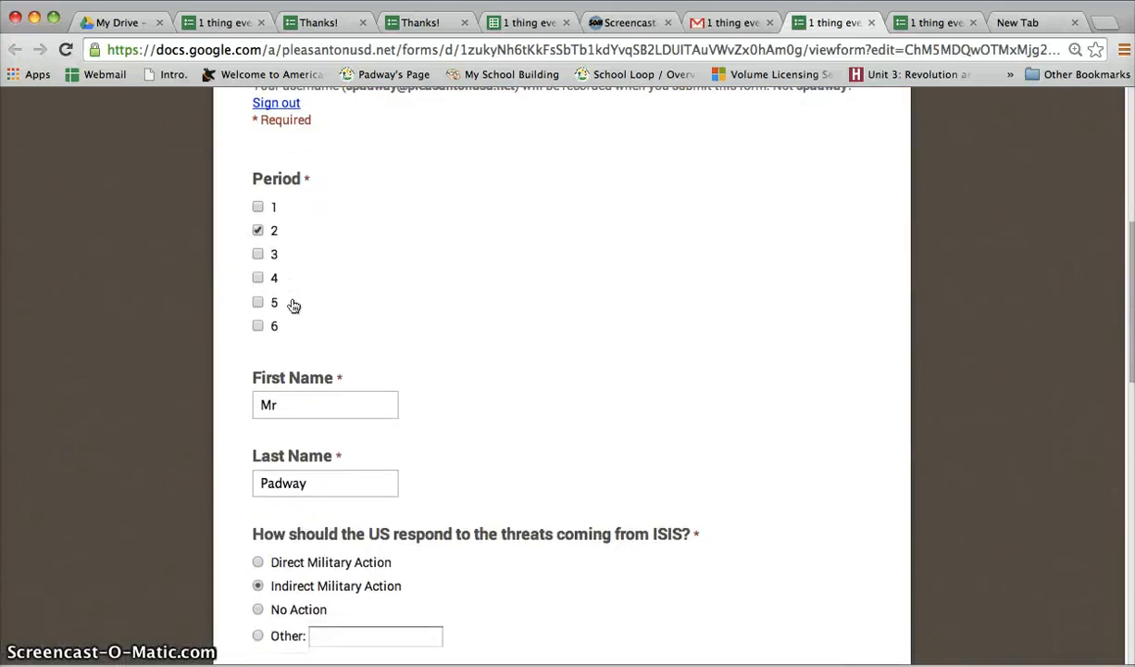
scroll(293, 305, down, 5)
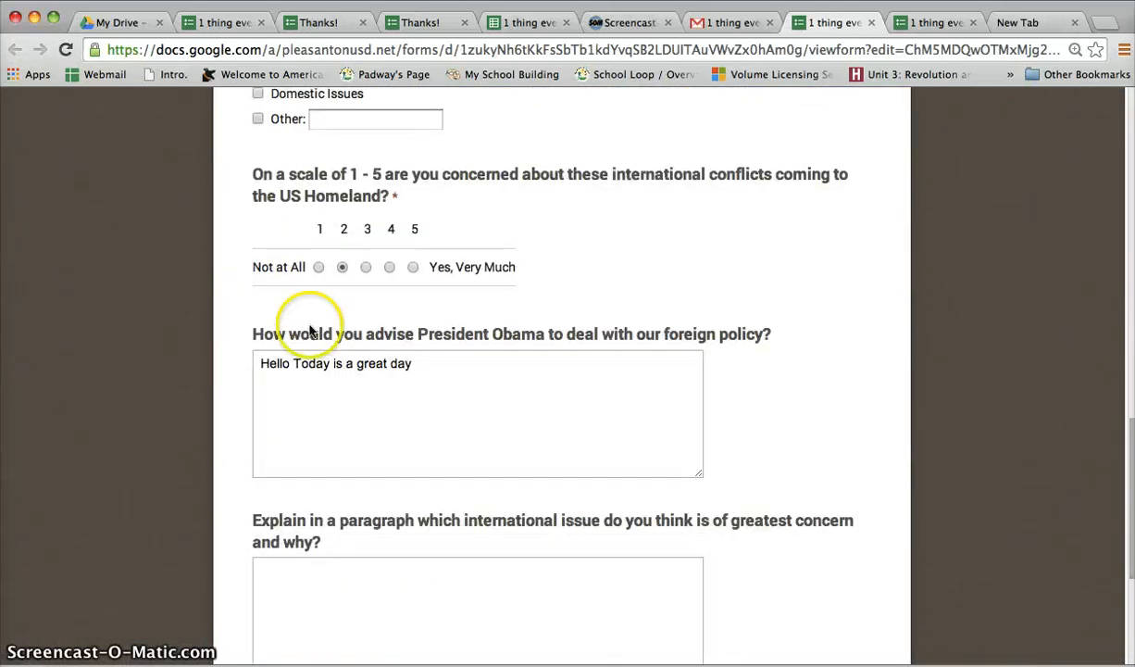
click(442, 370)
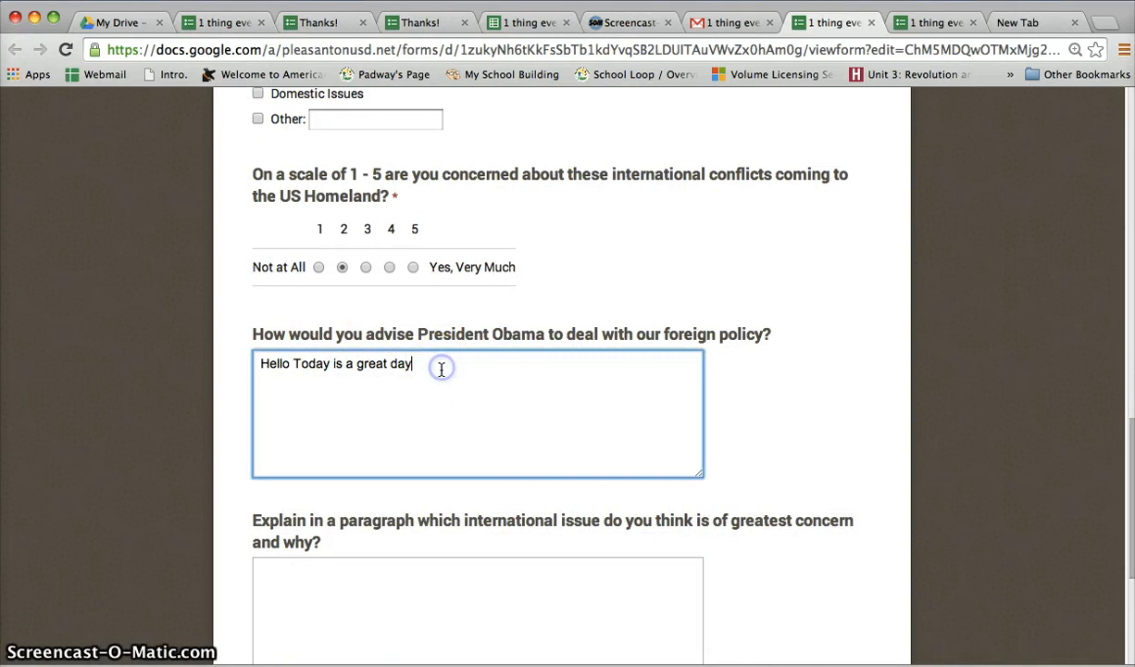
text(, No it was not a good)
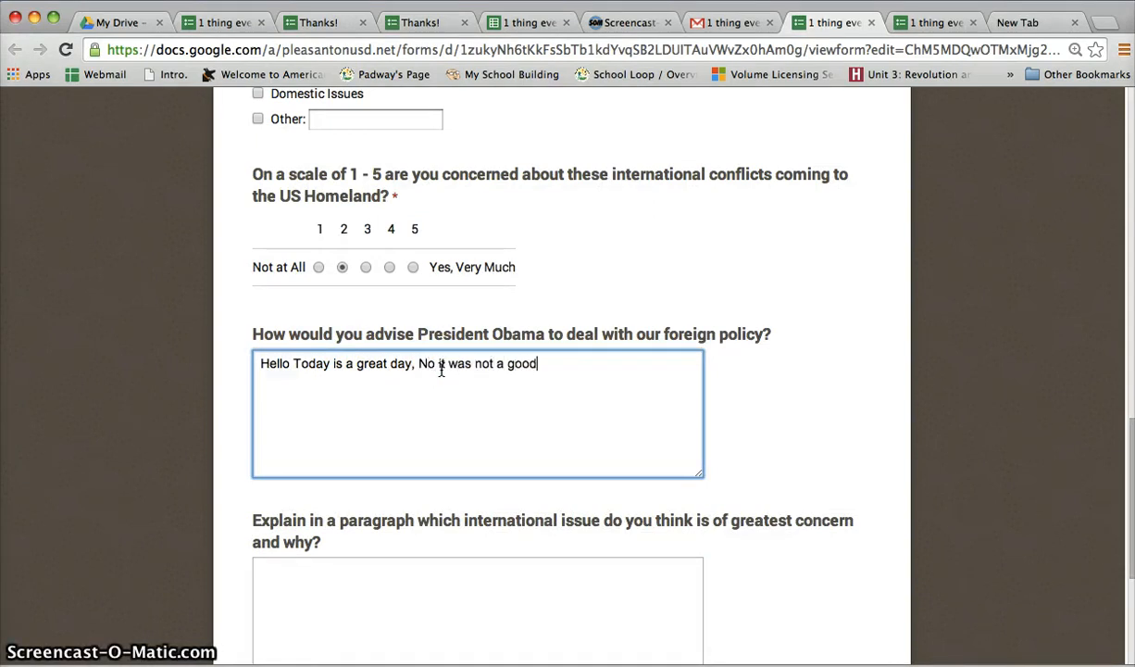
text( dat)
Fill the greatest concern paragraph with the placeholder letters "asdlkfj'lasdkfjklasdjf" and submit the edited response
click(413, 600)
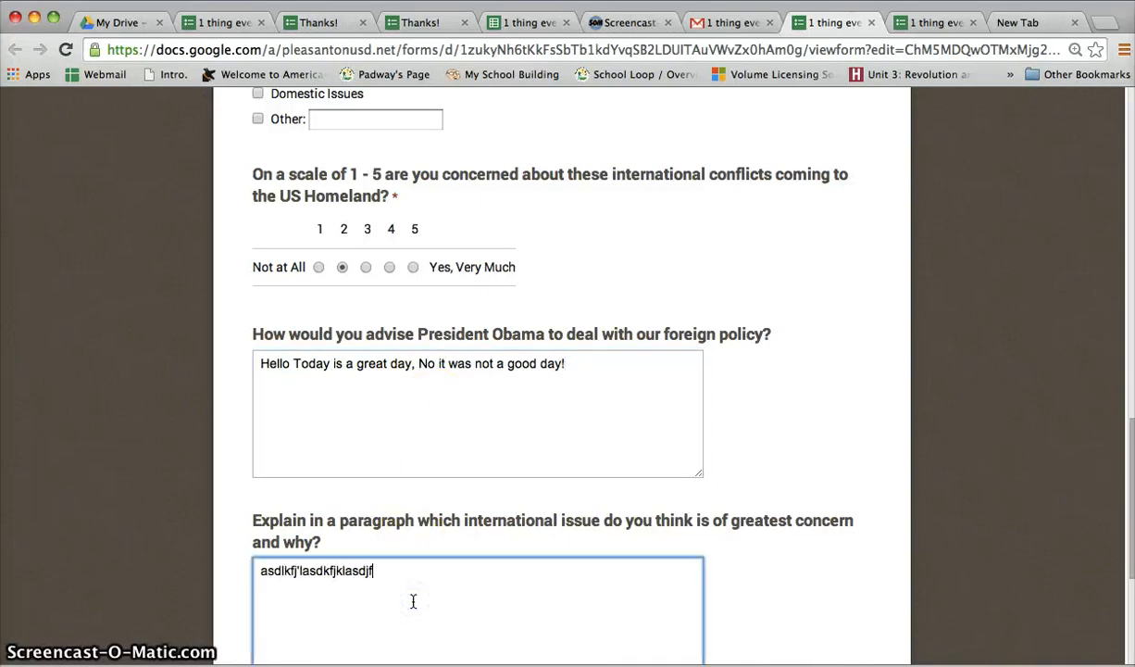
text(asdlkfj'lasdkfjklasdjf)
scroll(354, 592, down, 2)
click(289, 652)
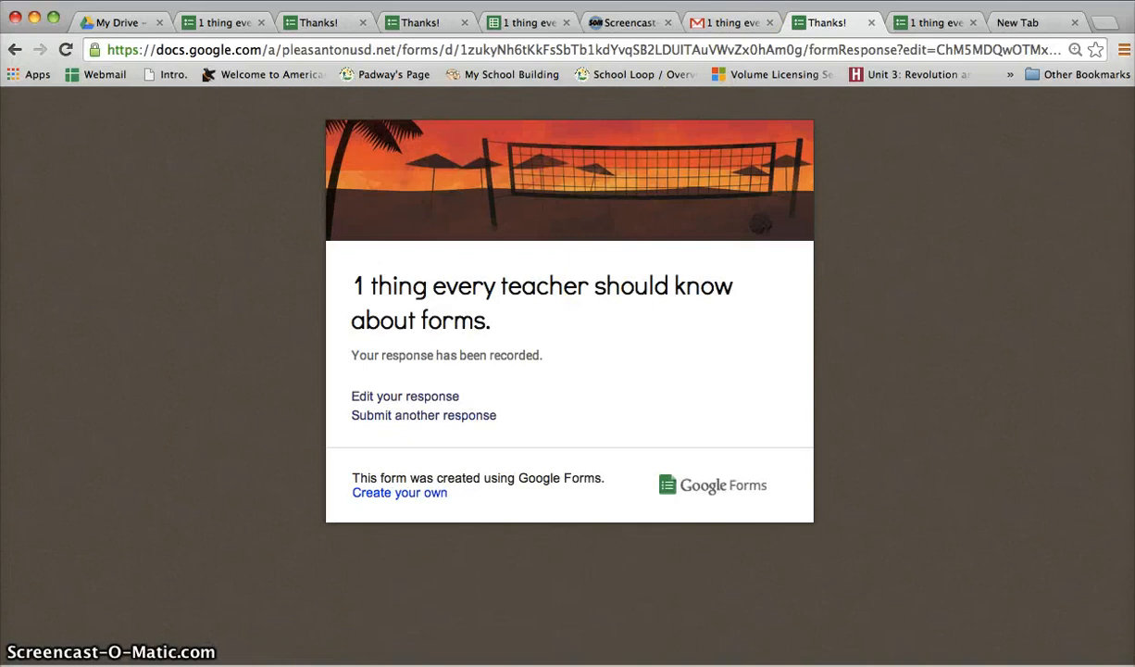
Examine the edited answers in row 10 of the responses spreadsheet and the change note attached to cell J10
click(510, 23)
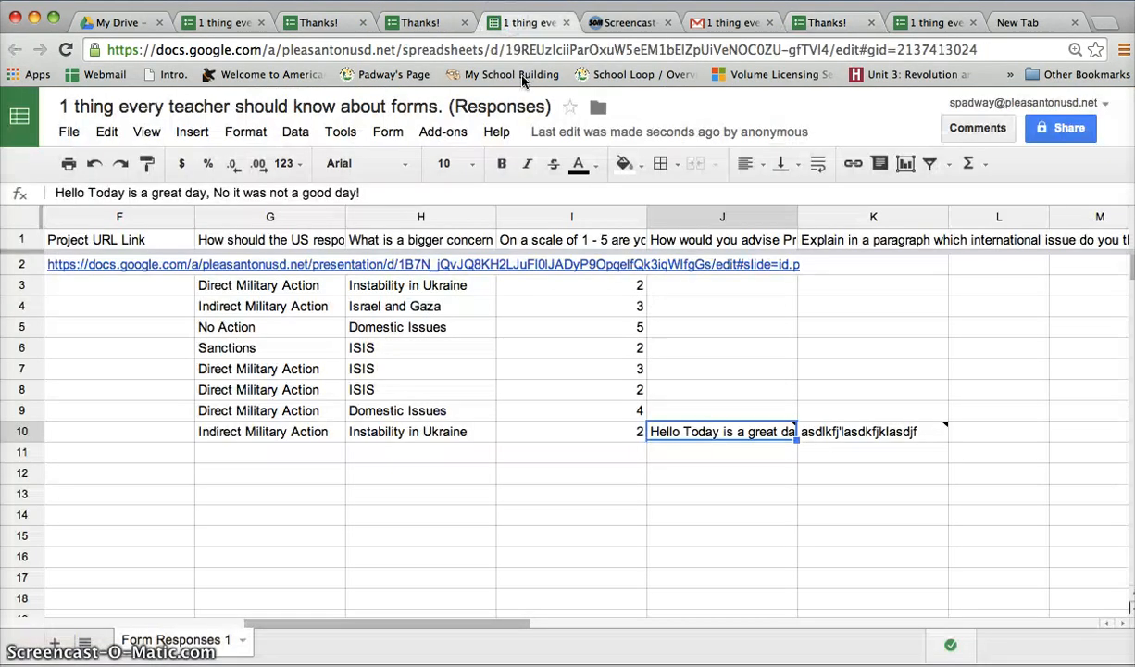
click(722, 428)
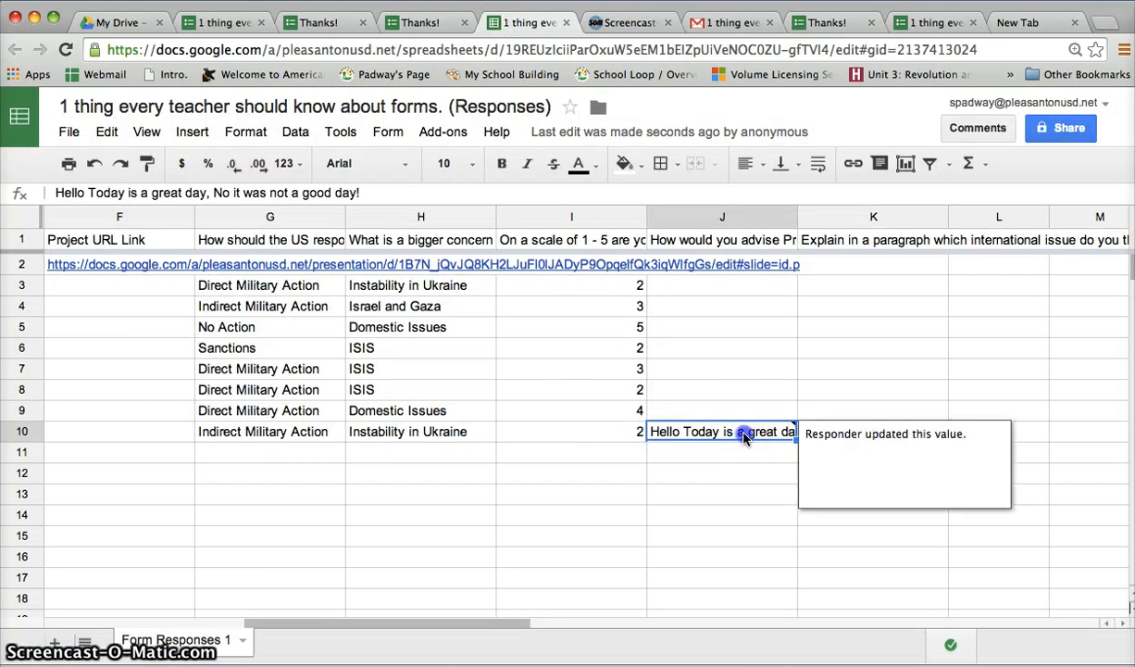
double_click(743, 433)
click(854, 450)
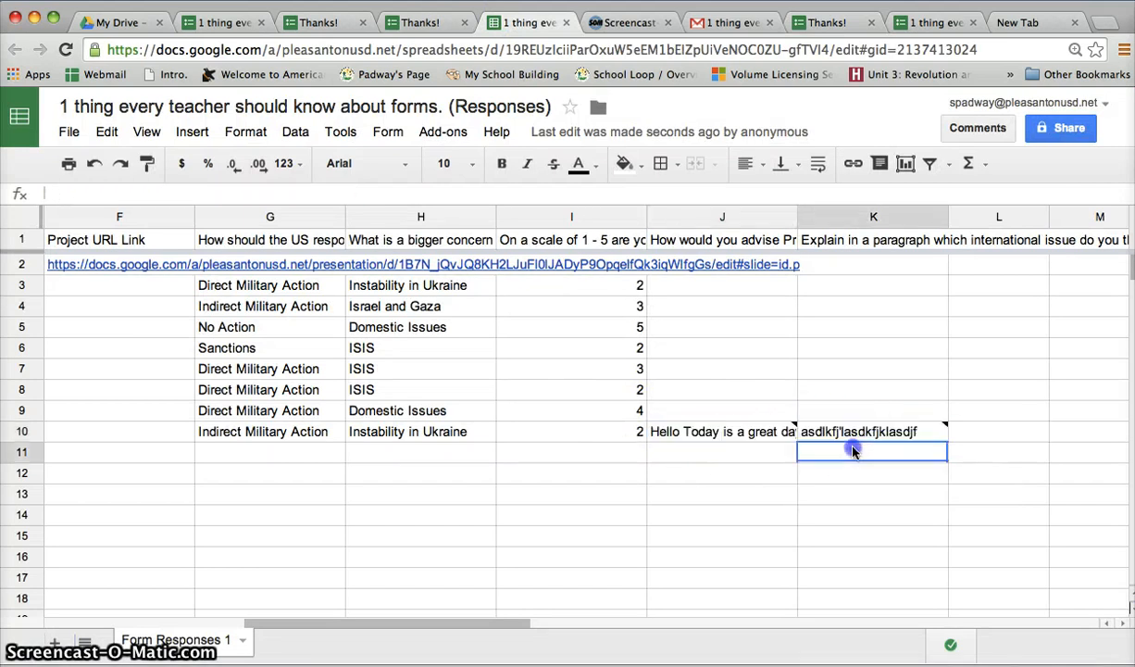
click(793, 429)
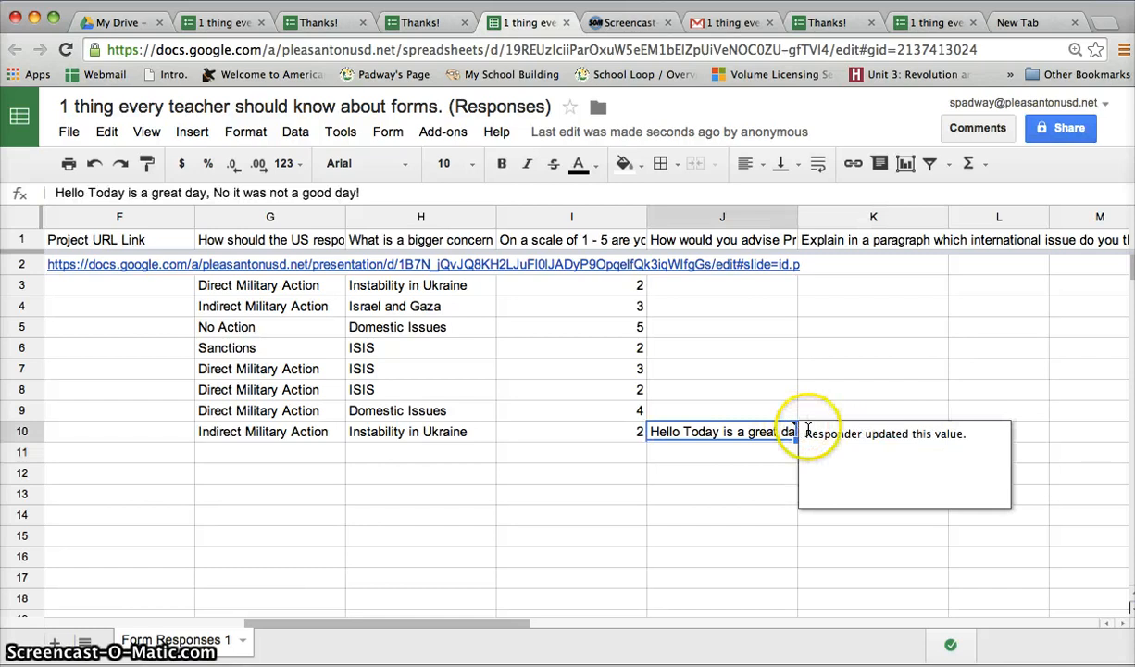
click(741, 445)
click(727, 434)
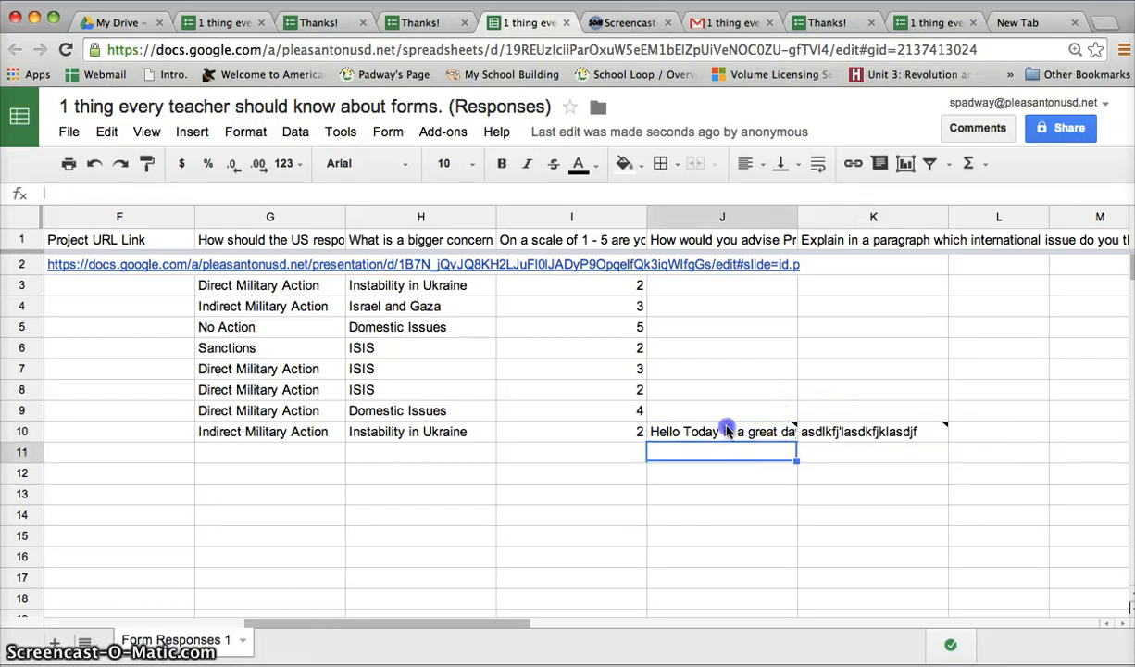
click(748, 471)
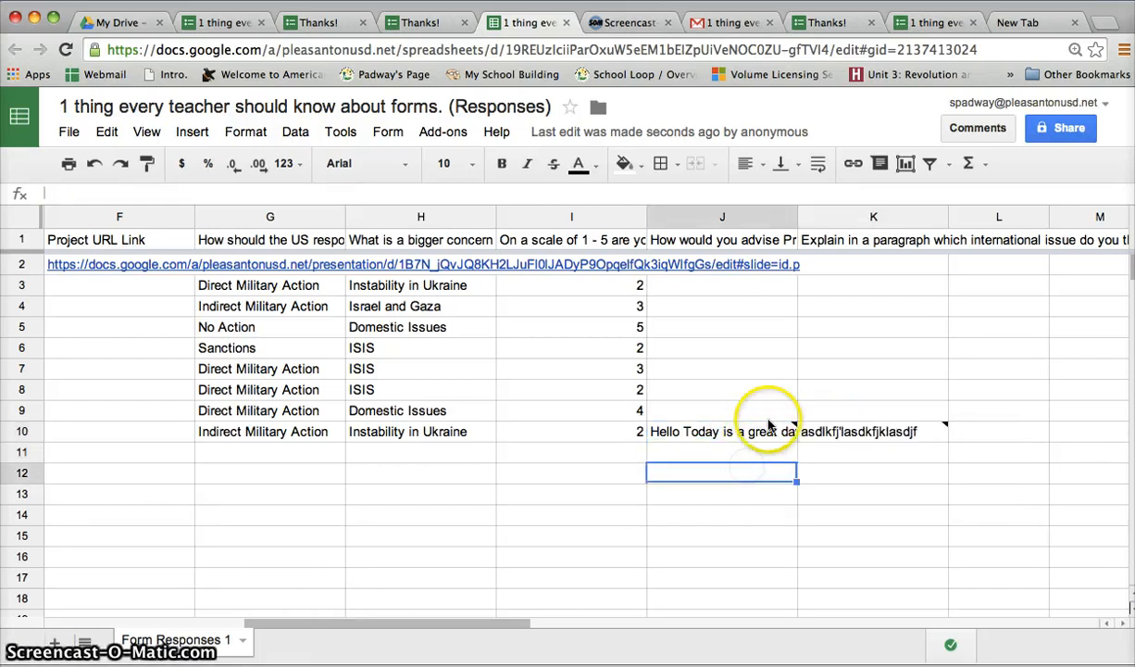
Widen column J to about twice its width and open cell J10 to read the full edited answer
drag(791, 216, 940, 208)
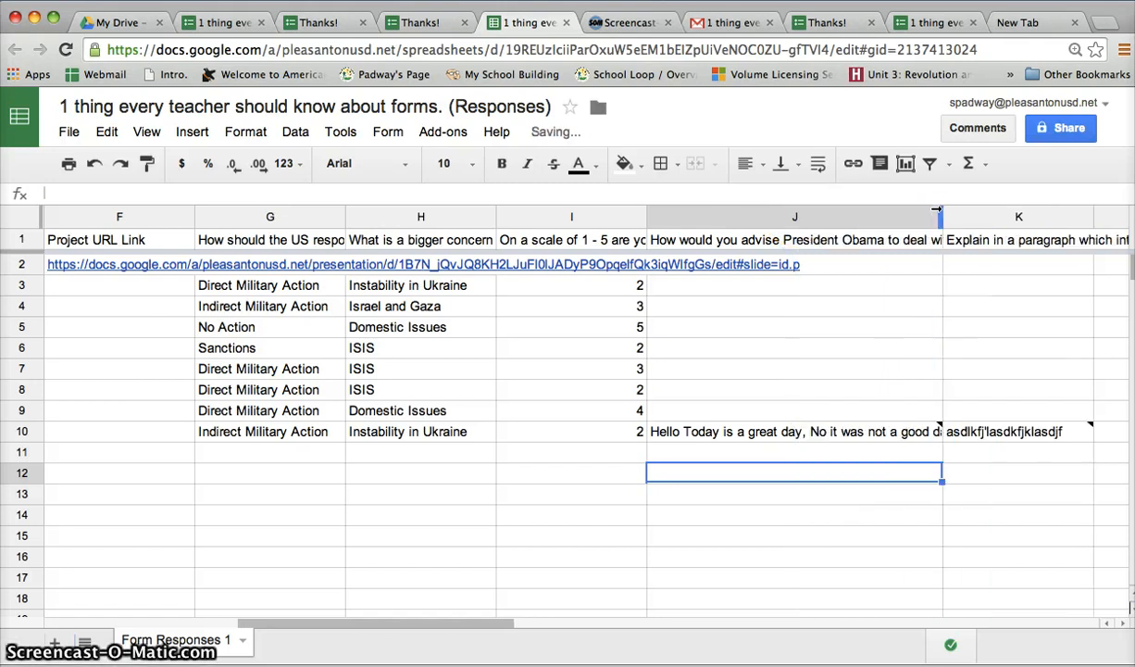
click(914, 438)
double_click(917, 438)
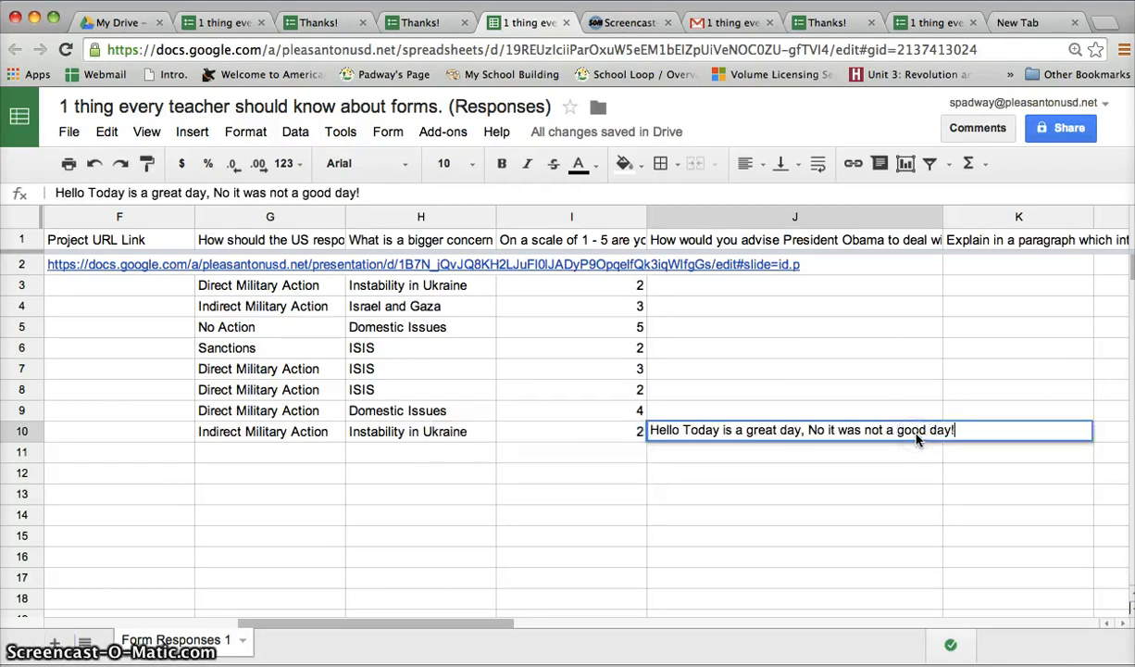
click(823, 436)
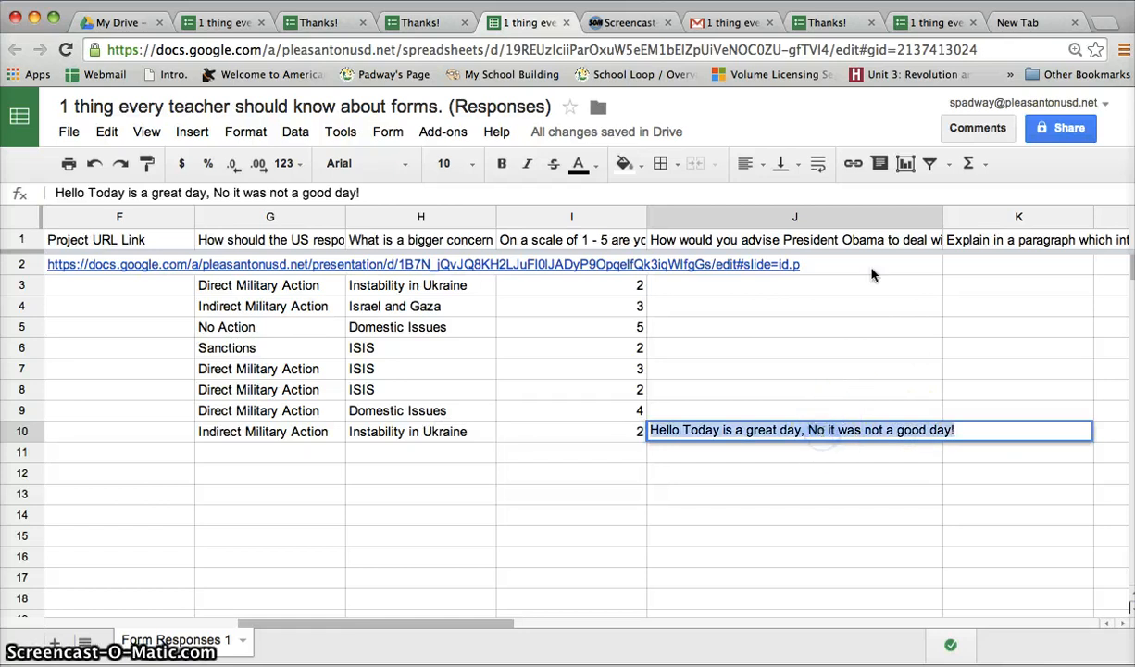
Wrap the text in column J, check the answer in J10, and narrow the column so the answer spans three lines
click(850, 222)
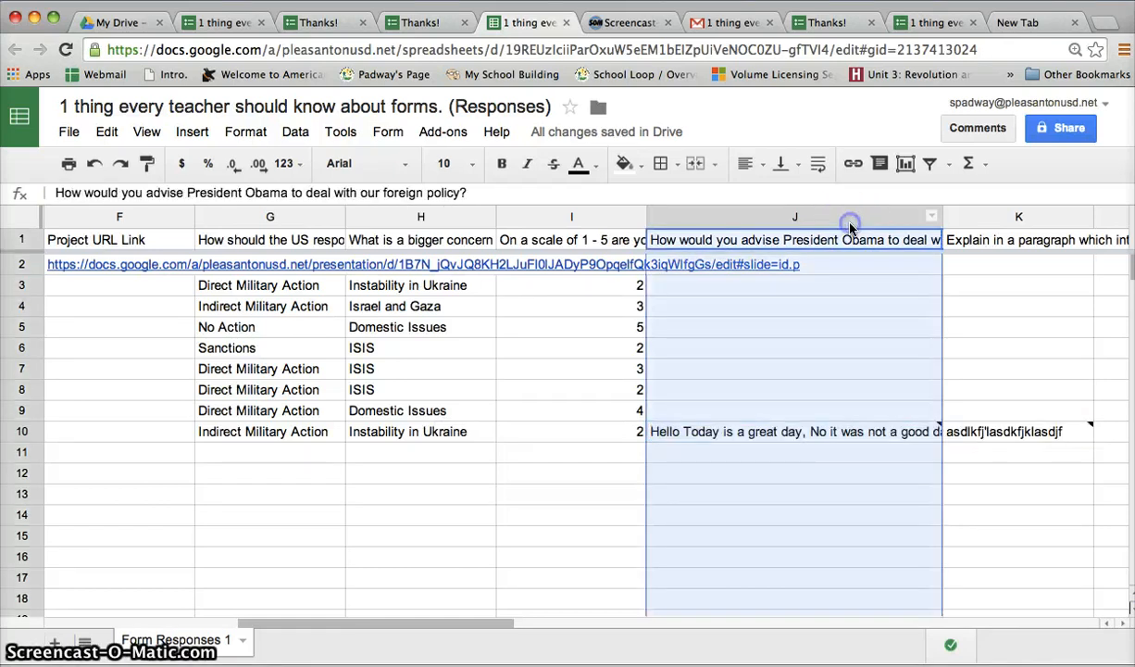
click(818, 166)
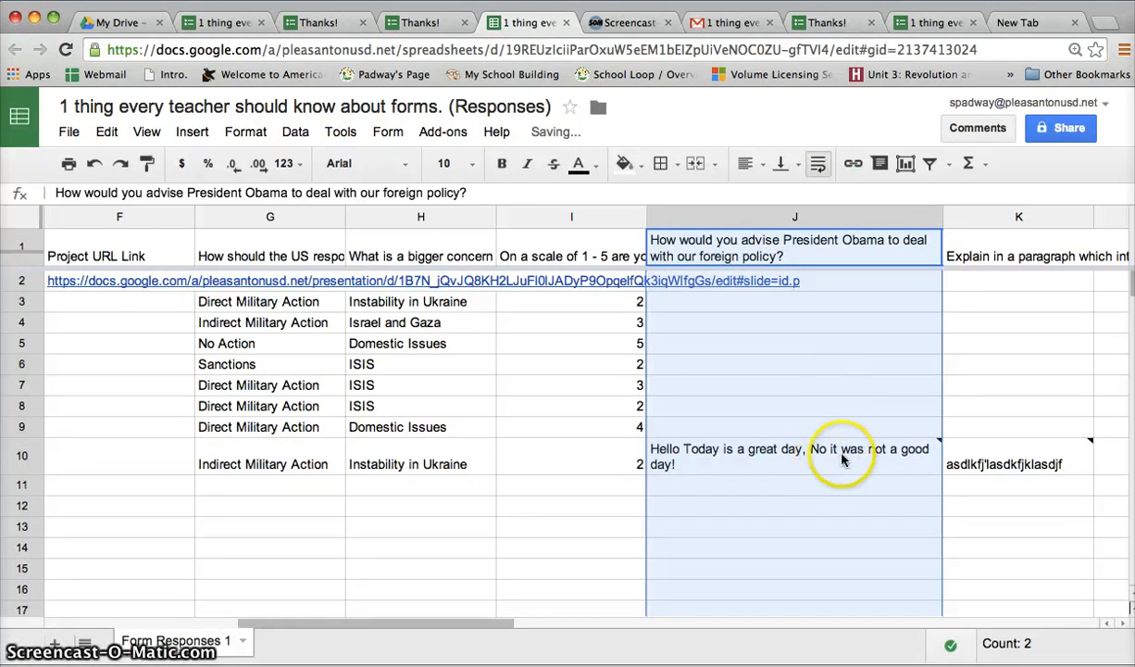
mouse_move(767, 465)
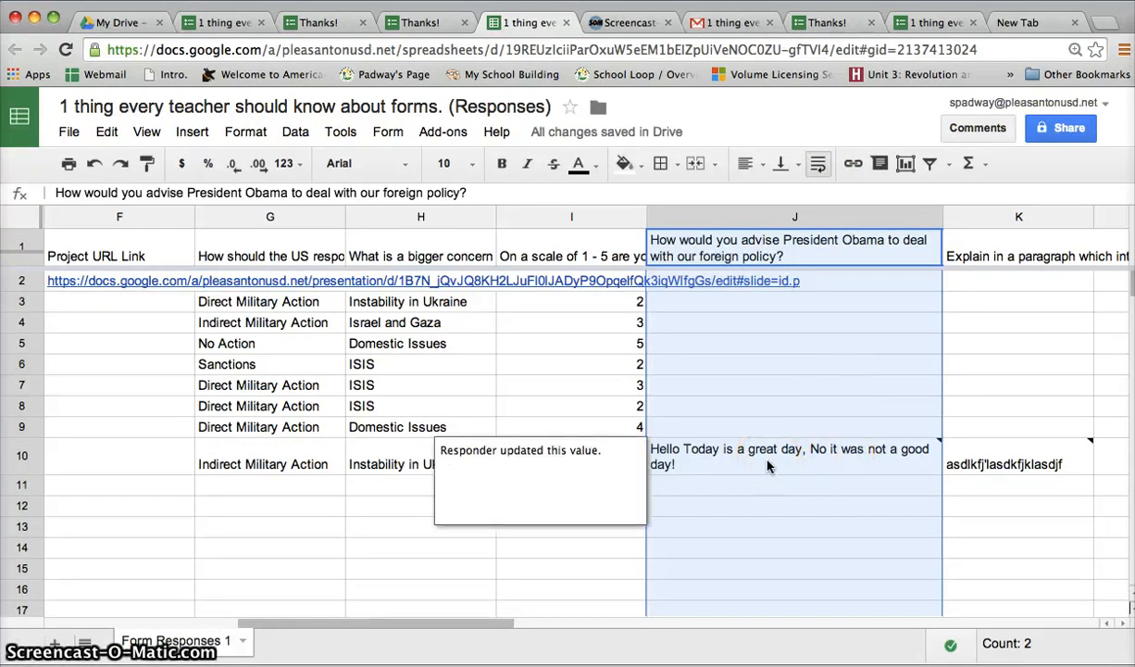
click(767, 466)
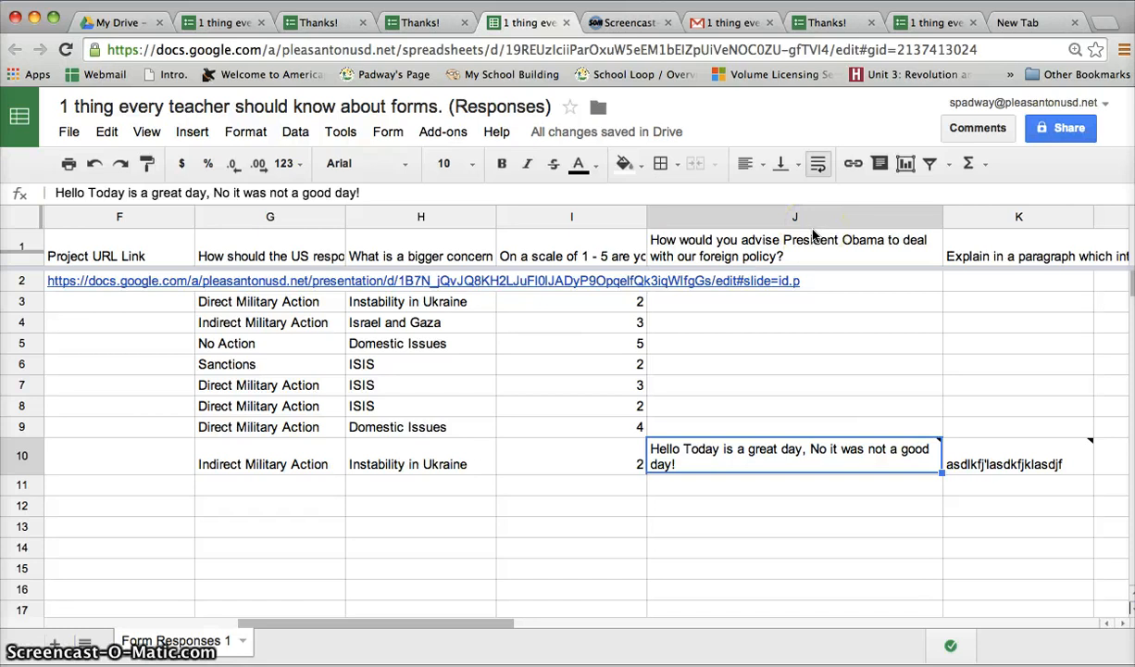
click(935, 217)
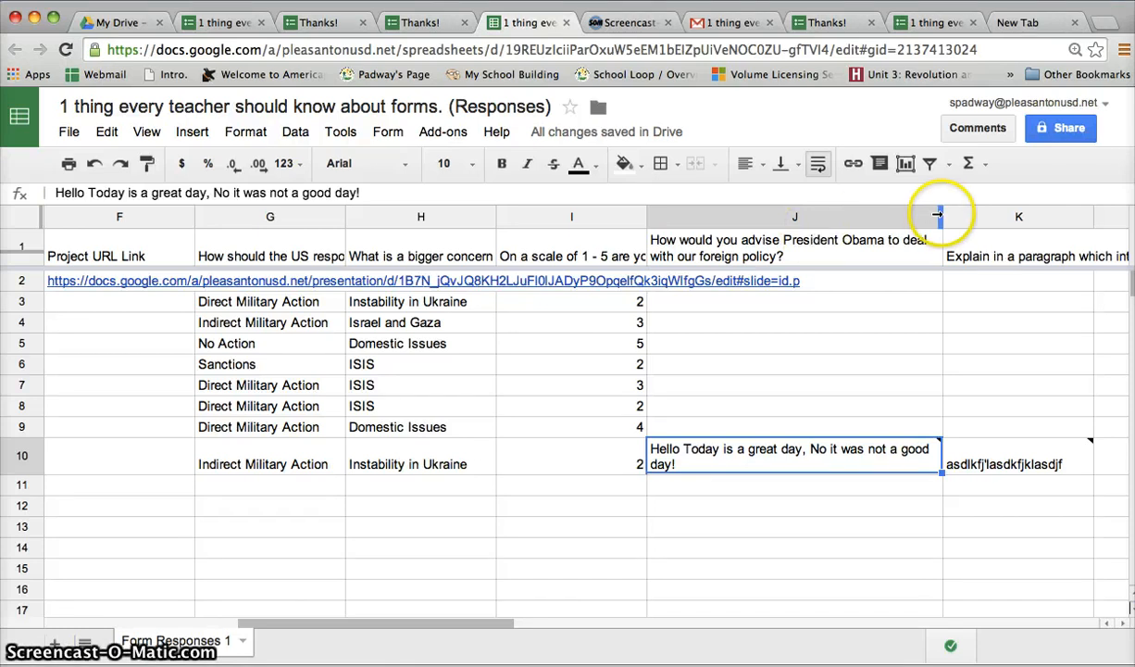
drag(938, 214, 770, 215)
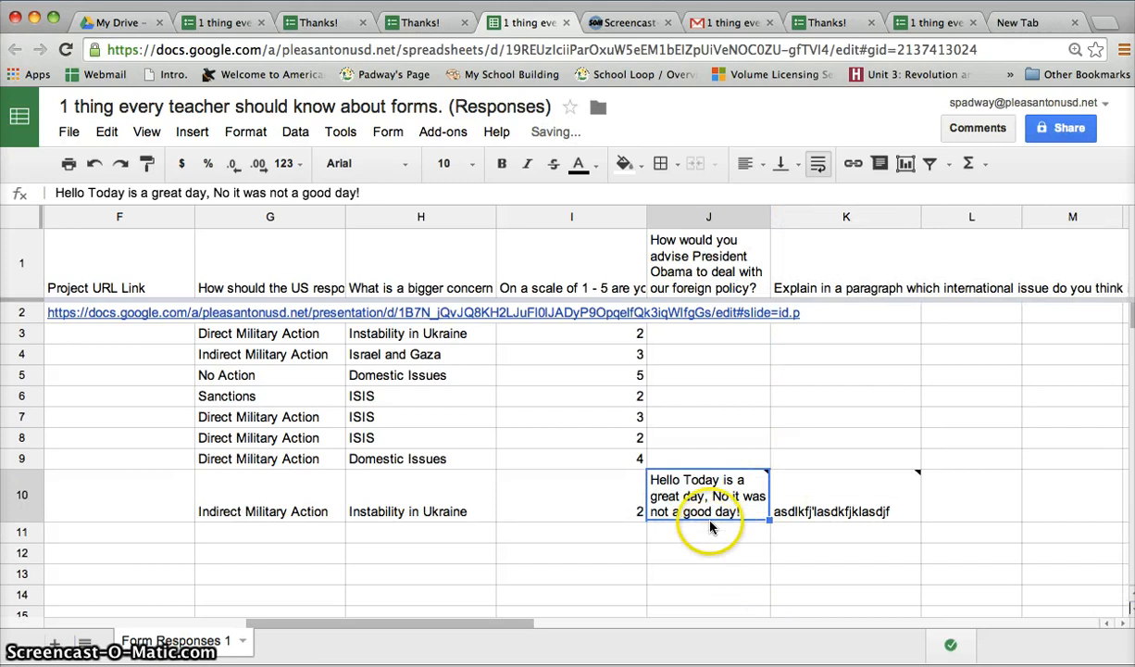
Turn off text wrapping for column J and open cell J10 to read the full answer
click(680, 219)
click(816, 163)
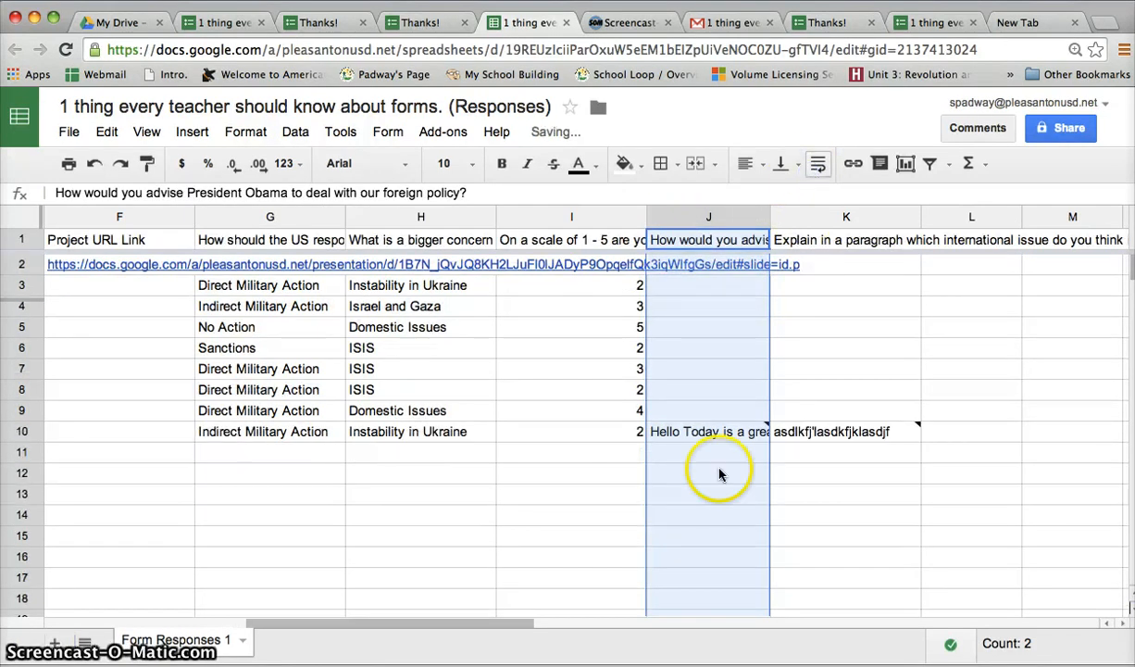
click(670, 437)
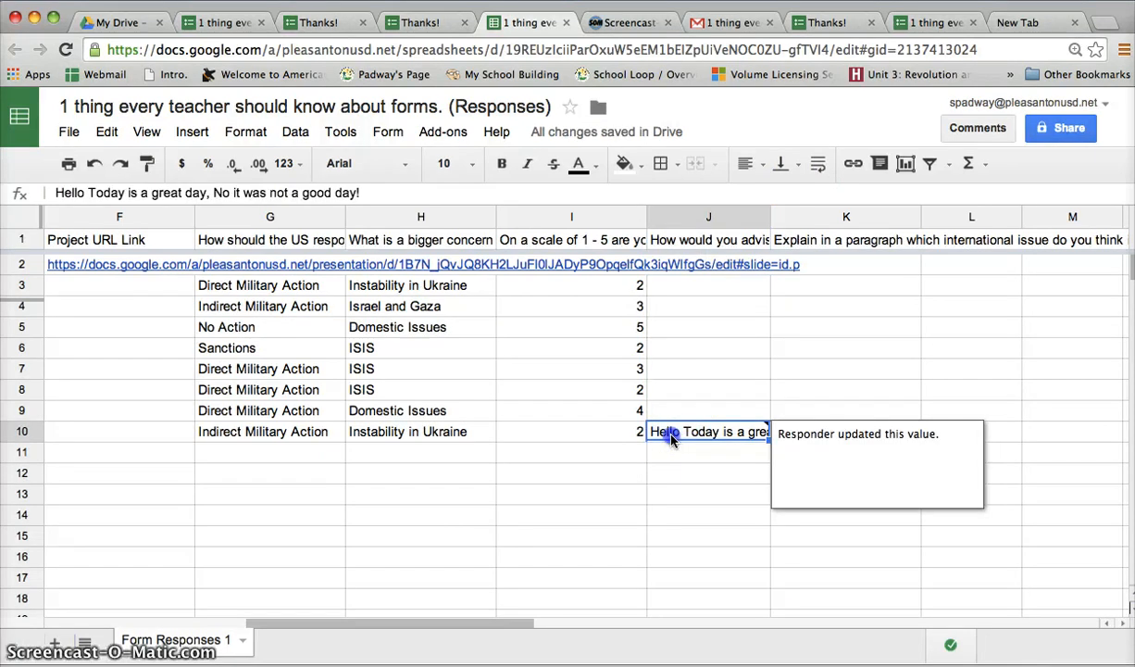
double_click(671, 436)
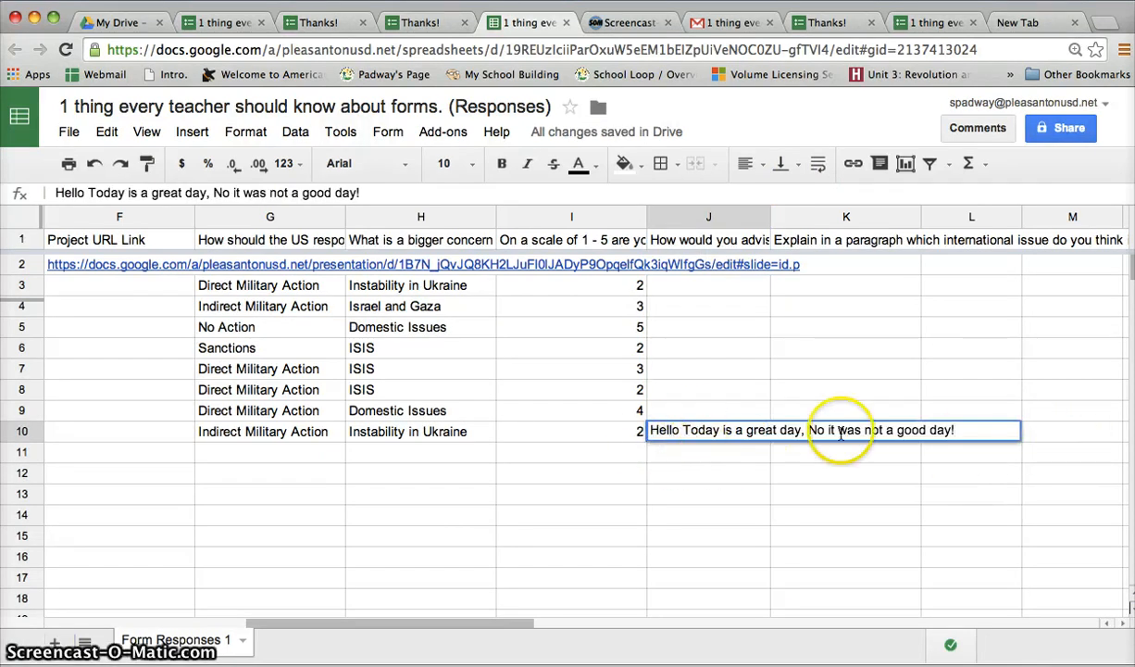